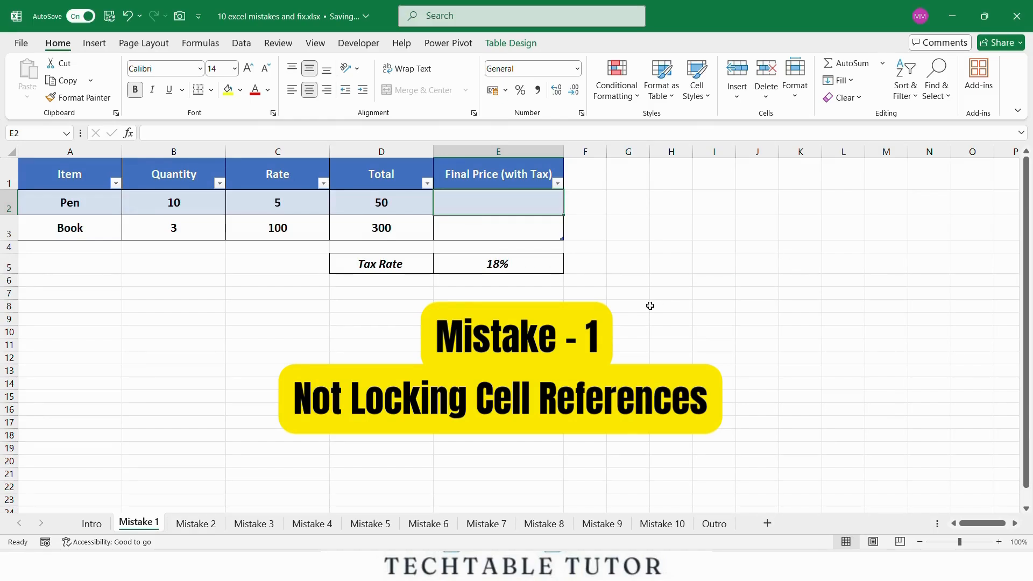
{"action": "type", "text": "="}
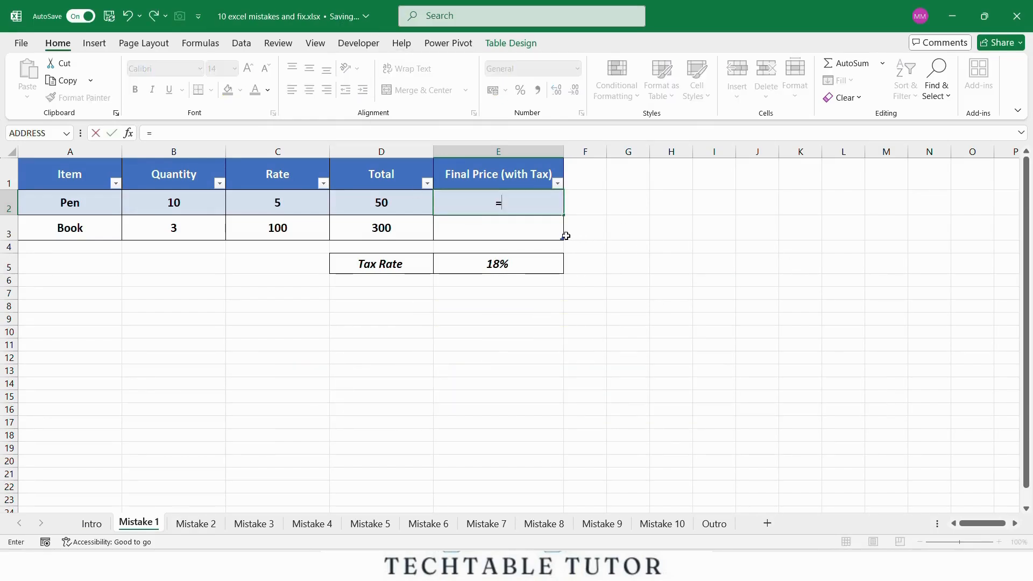
{"action": "left_click", "coordinate": [404, 207]}
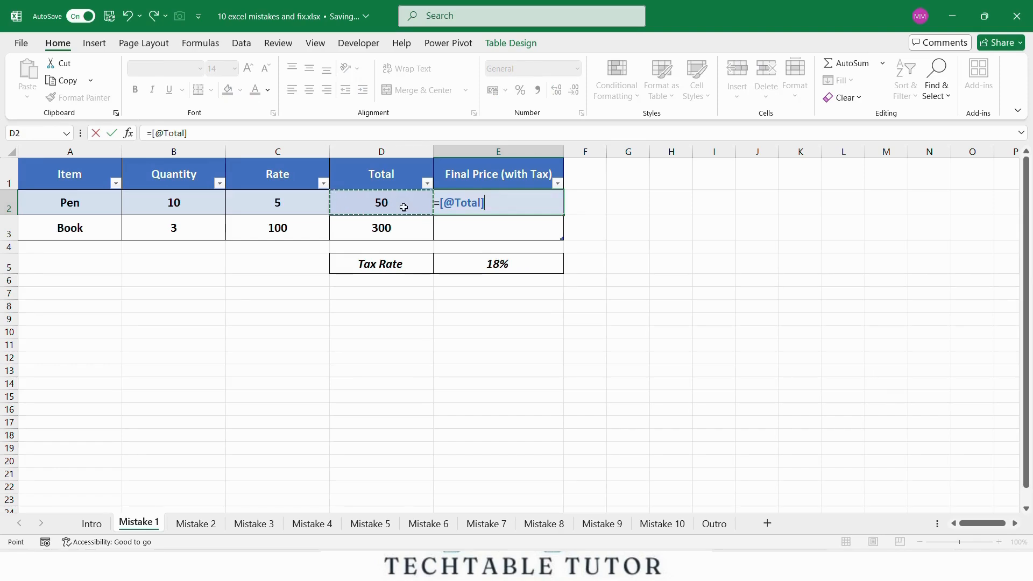
{"action": "type", "text": "*(1+"}
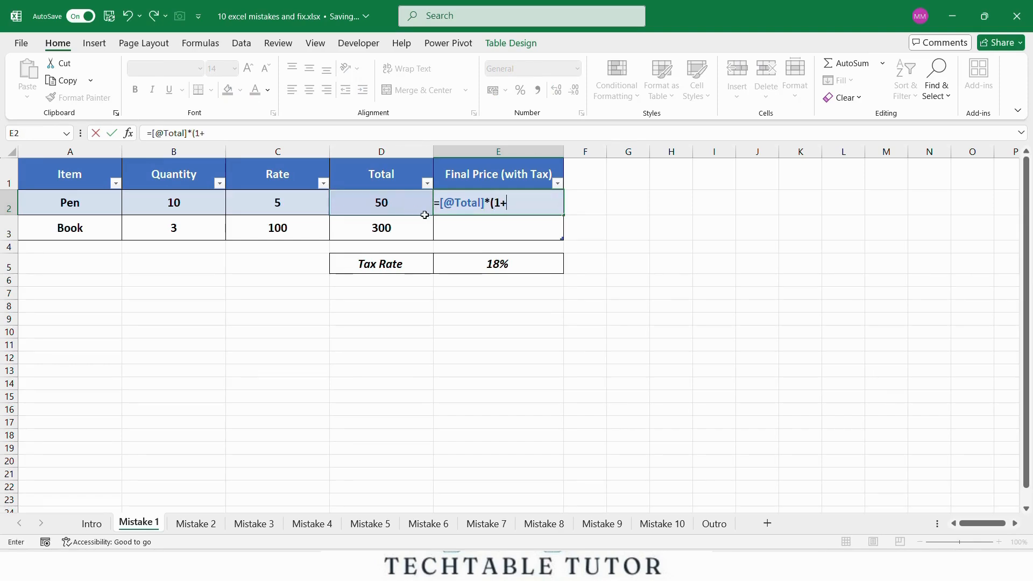
{"action": "left_click", "coordinate": [478, 259]}
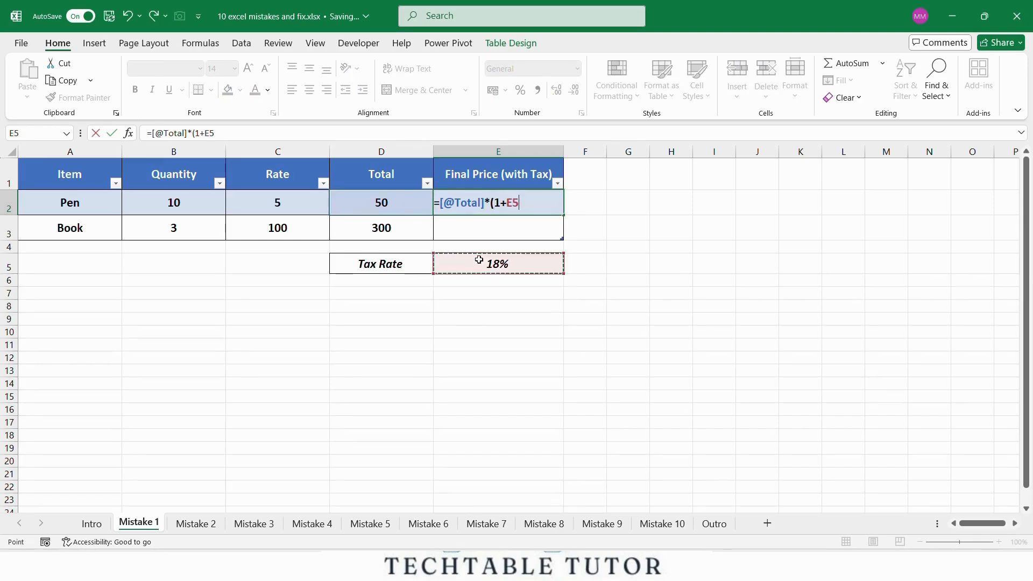
{"action": "type", "text": ")"}
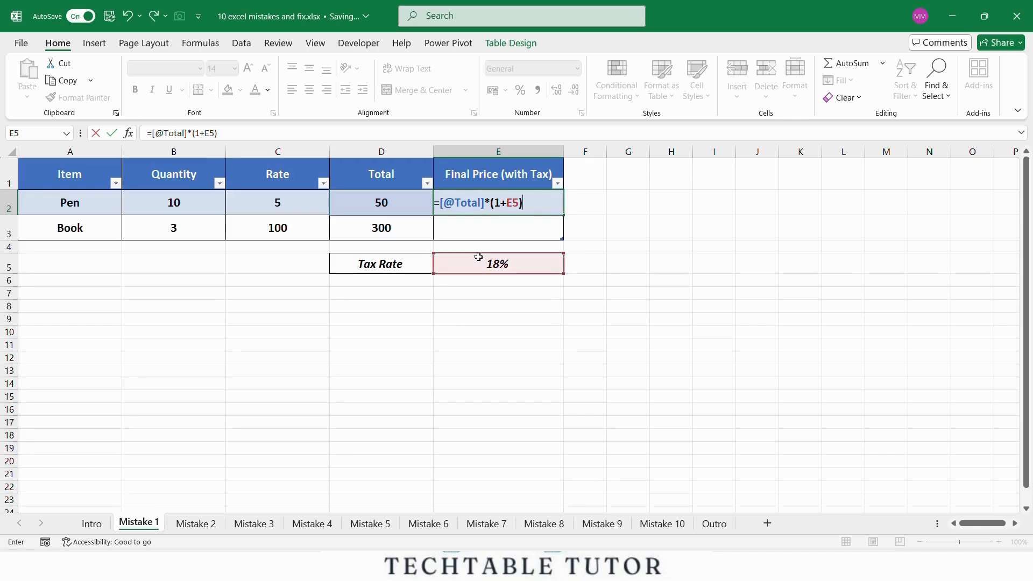
{"action": "key", "text": "Return"}
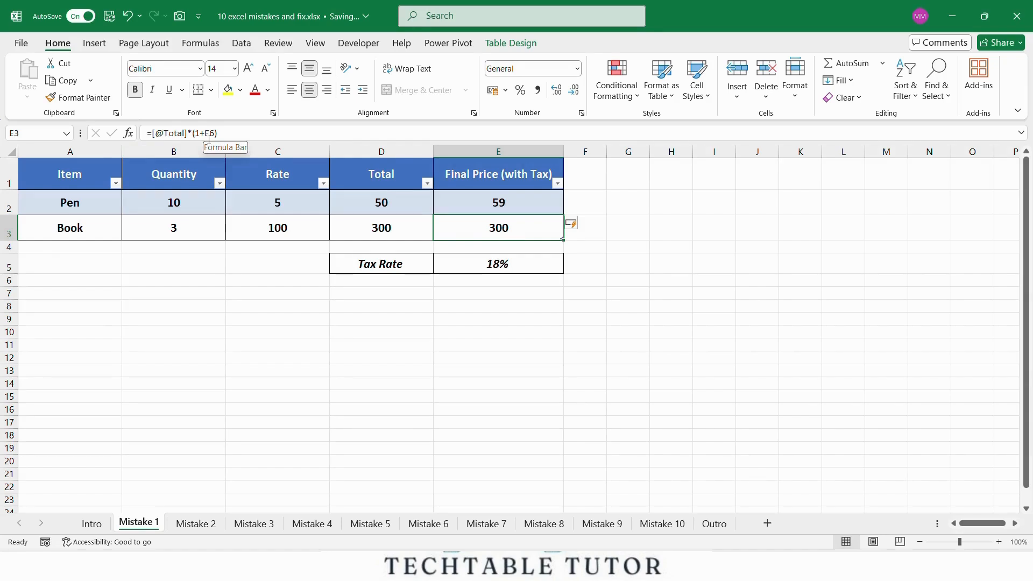
Change the tax rate reference in the Pen row's final price formula to absolute $E$5, then compare the Pen and Book formulas.
{"action": "left_click", "coordinate": [515, 206]}
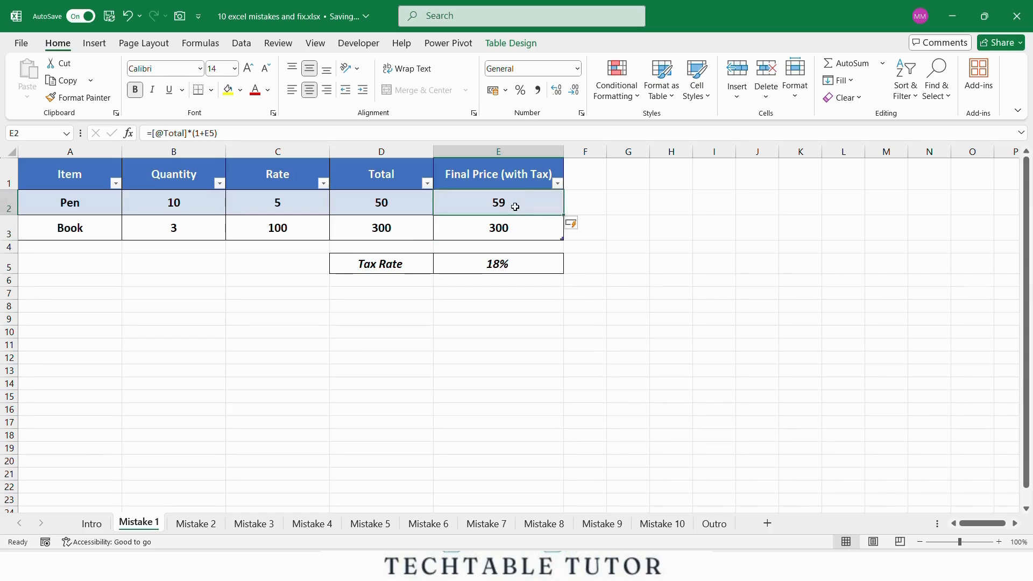
{"action": "left_click", "coordinate": [522, 233]}
{"action": "left_click", "coordinate": [525, 212]}
{"action": "double_click", "coordinate": [523, 212]}
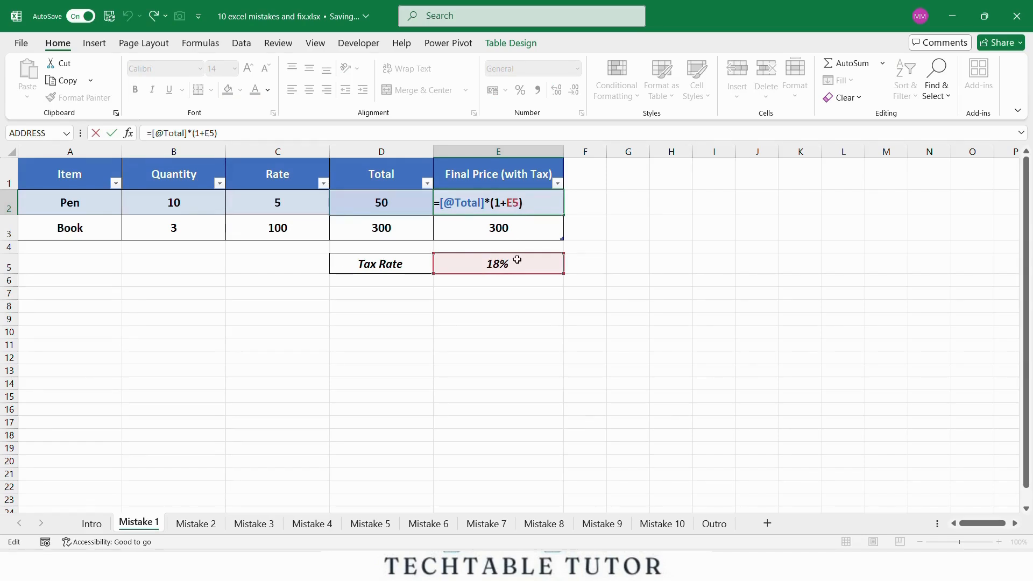
{"action": "key", "text": "F4"}
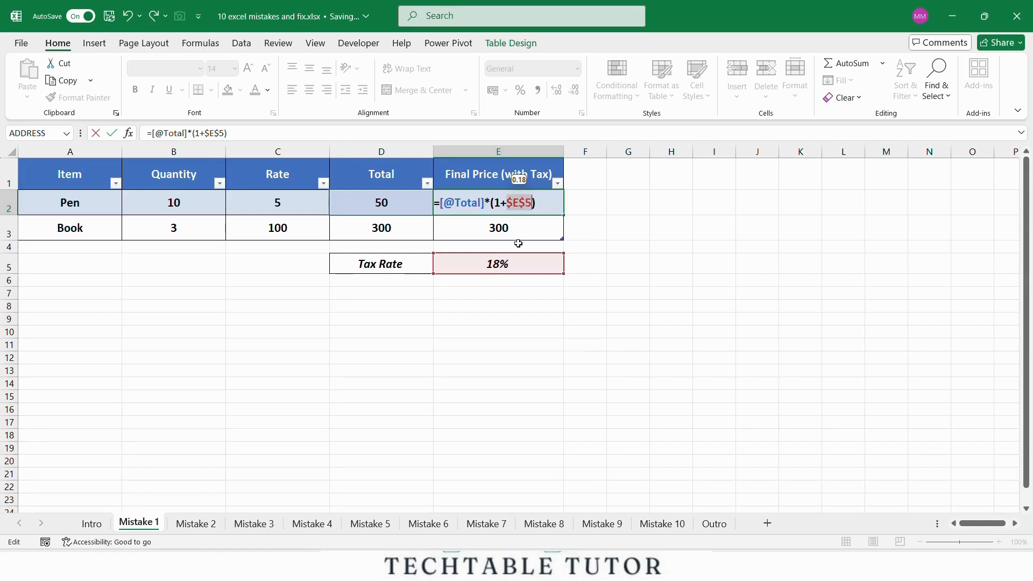
{"action": "key", "text": "Return"}
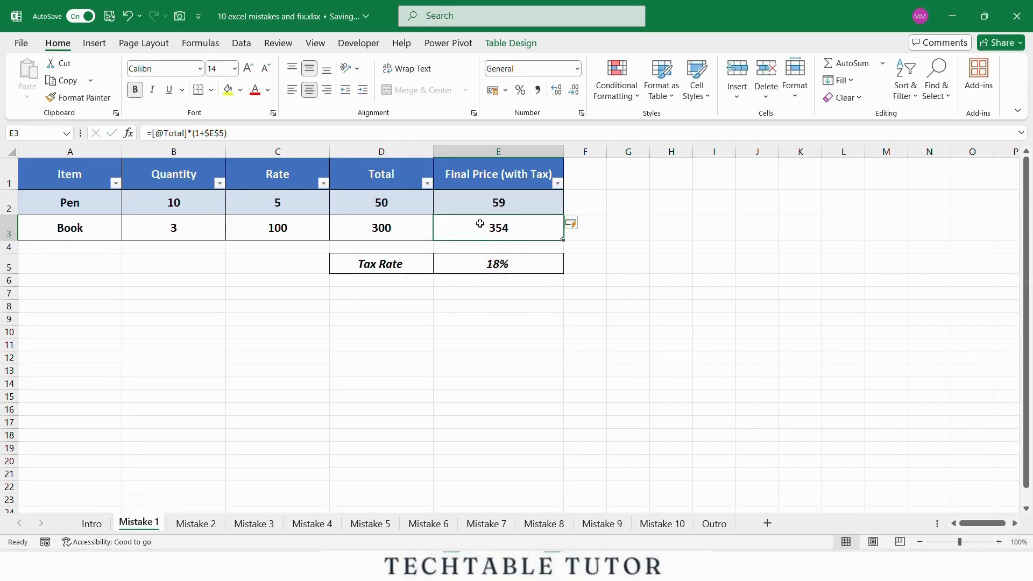
{"action": "left_click", "coordinate": [462, 197]}
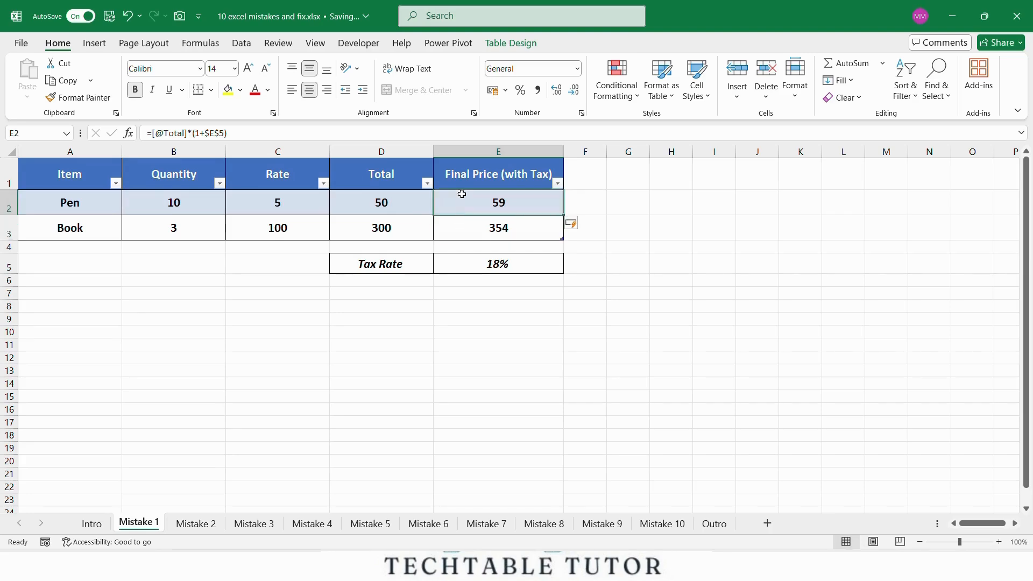
{"action": "left_click", "coordinate": [459, 224]}
{"action": "left_click", "coordinate": [455, 202]}
{"action": "left_click", "coordinate": [460, 227]}
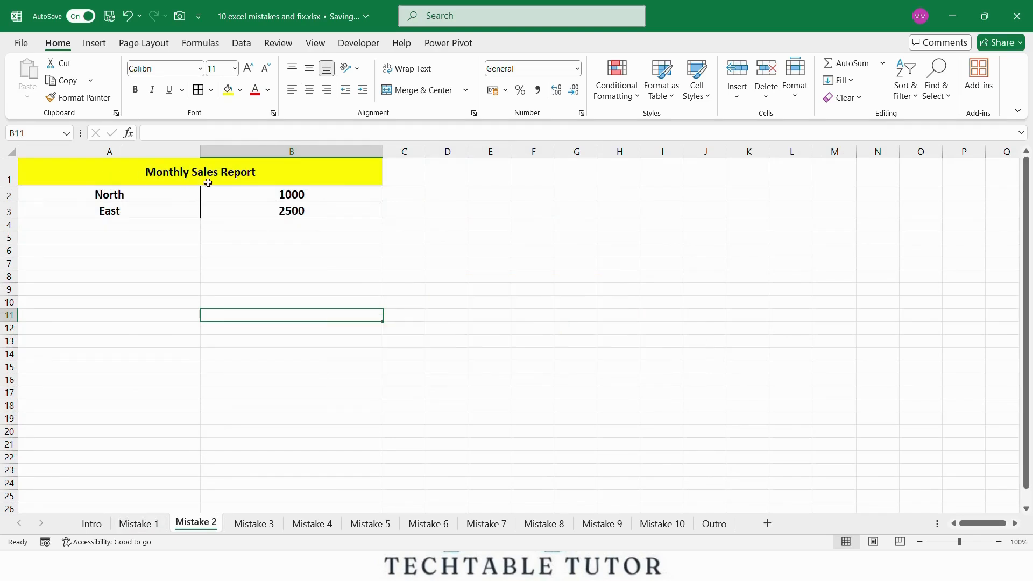
Test selecting the sales values in column B up through the merged Monthly Sales Report title.
{"action": "left_click", "coordinate": [265, 183]}
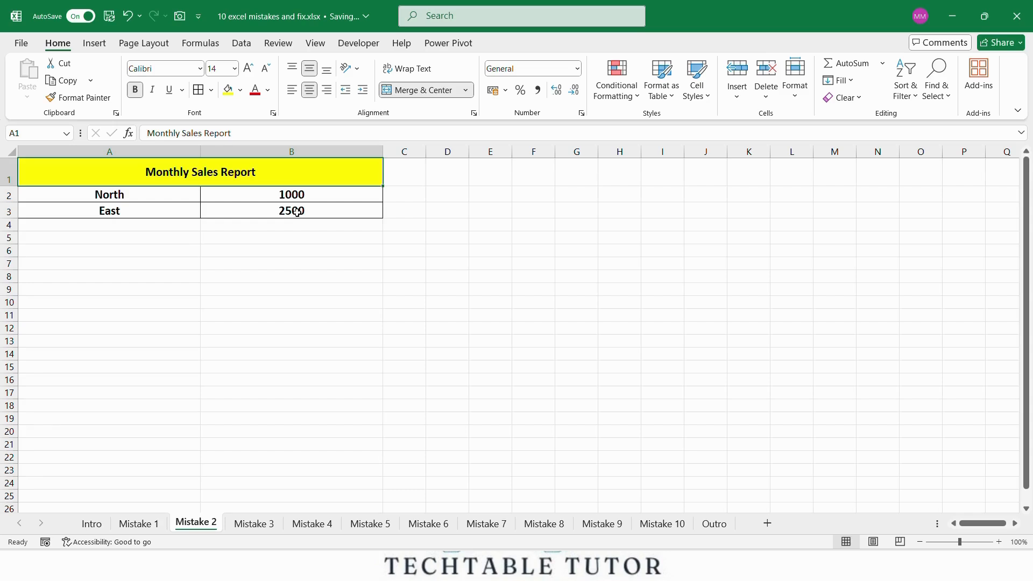
{"action": "left_click_drag", "start_coordinate": [298, 212], "coordinate": [292, 173]}
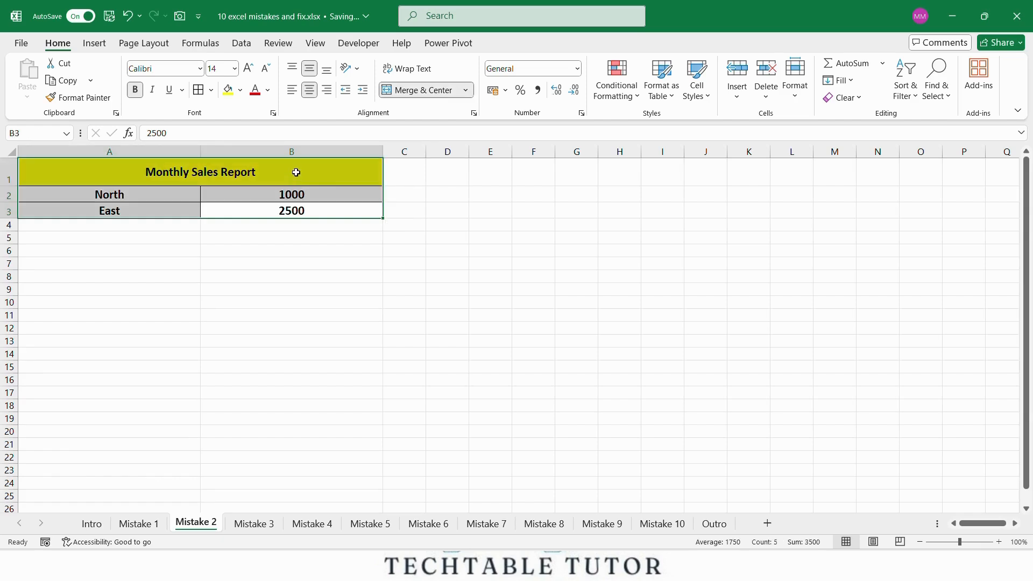
{"action": "left_click", "coordinate": [294, 210]}
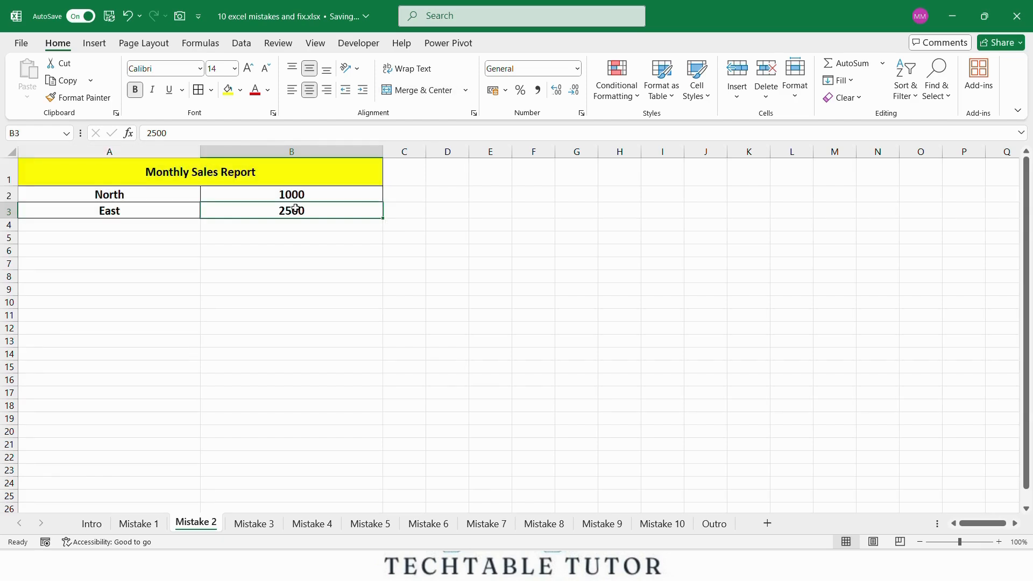
Undo the title's merge, apply Center Across Selection to A1:B1, and test selecting column B up to the title.
{"action": "key", "text": "ctrl+z"}
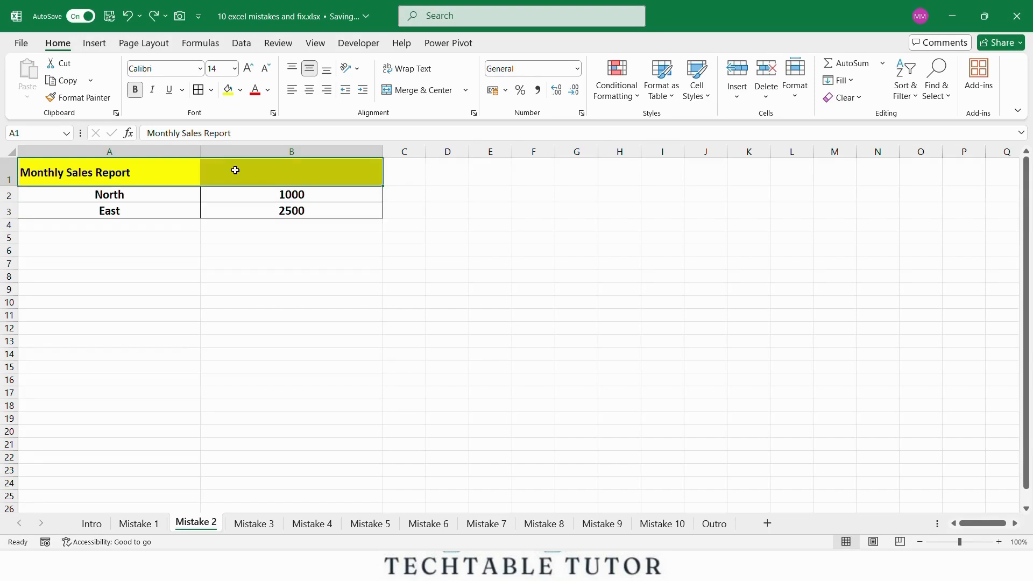
{"action": "left_click", "coordinate": [473, 114]}
{"action": "left_click", "coordinate": [218, 79]}
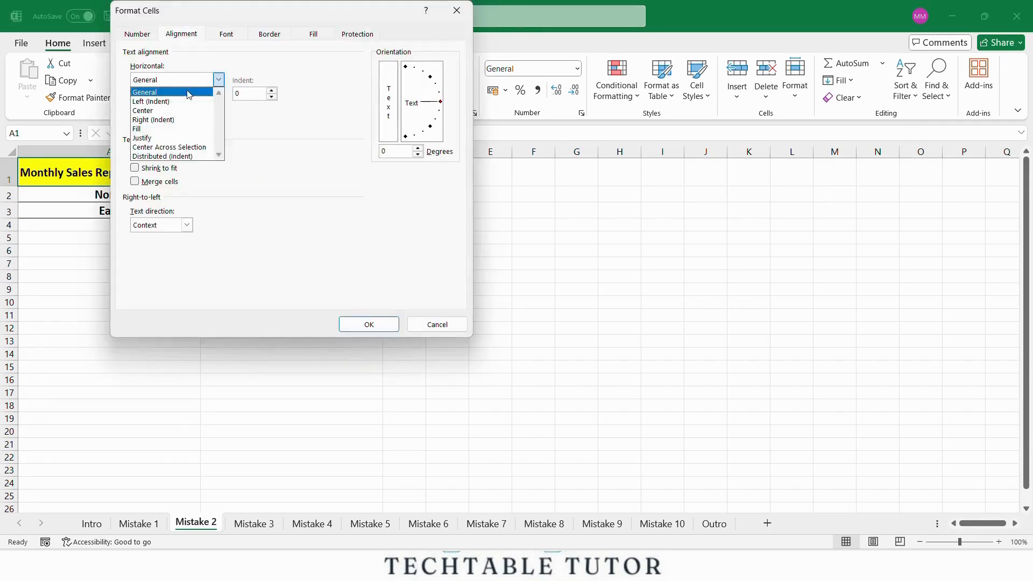
{"action": "left_click", "coordinate": [182, 149]}
{"action": "left_click", "coordinate": [361, 321]}
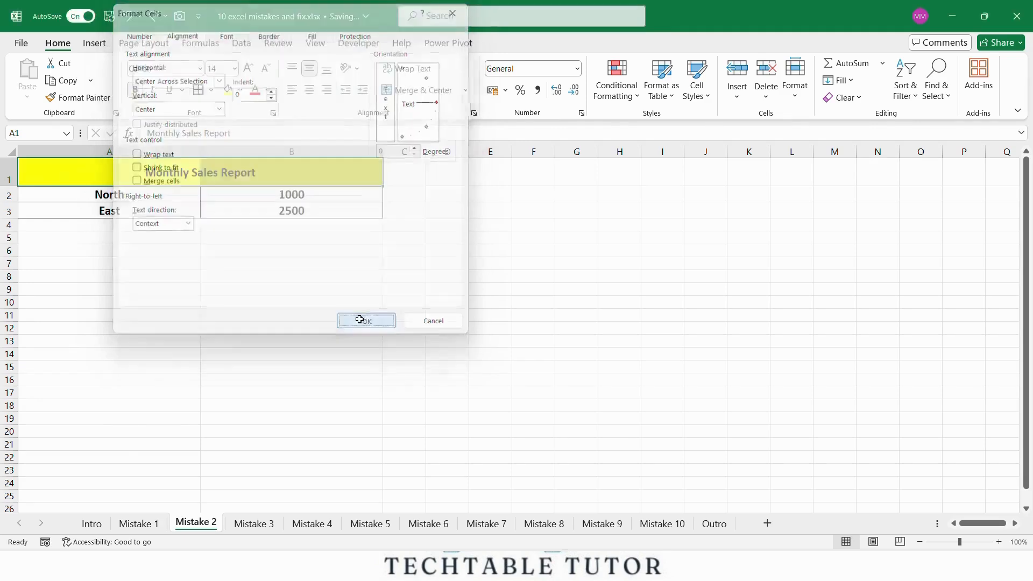
{"action": "left_click", "coordinate": [298, 211]}
{"action": "left_click_drag", "start_coordinate": [298, 211], "coordinate": [298, 177]}
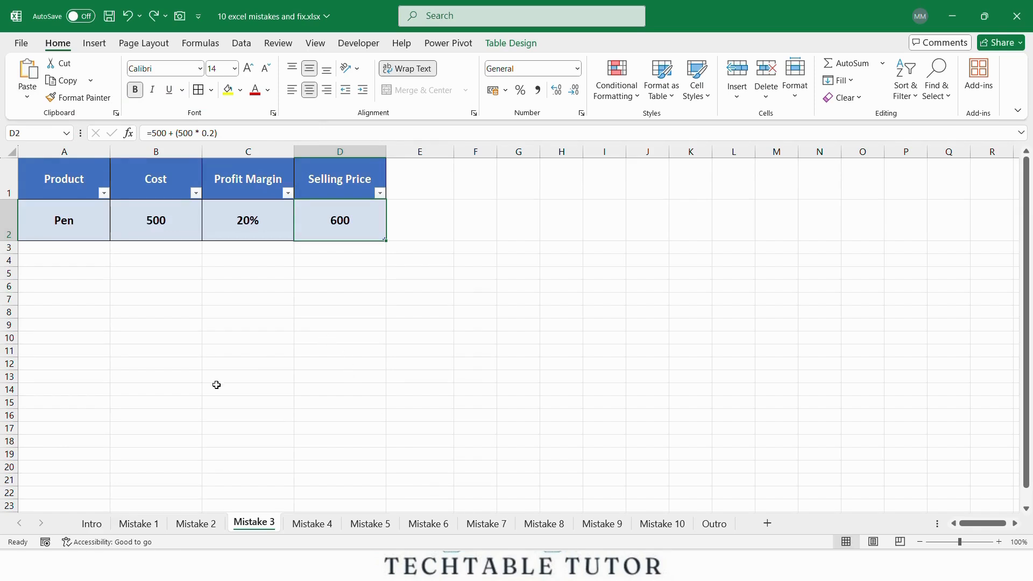
Set the Pen's profit margin to 30% to test the hardcoded selling price formula.
{"action": "left_click", "coordinate": [232, 218]}
{"action": "type", "text": "3"}
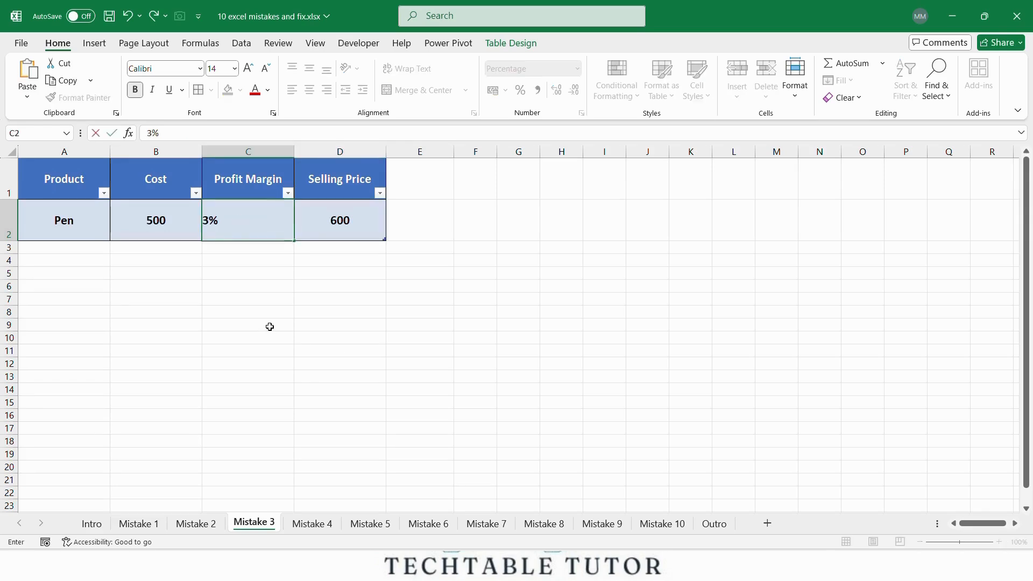
{"action": "type", "text": "0"}
{"action": "key", "text": "Return"}
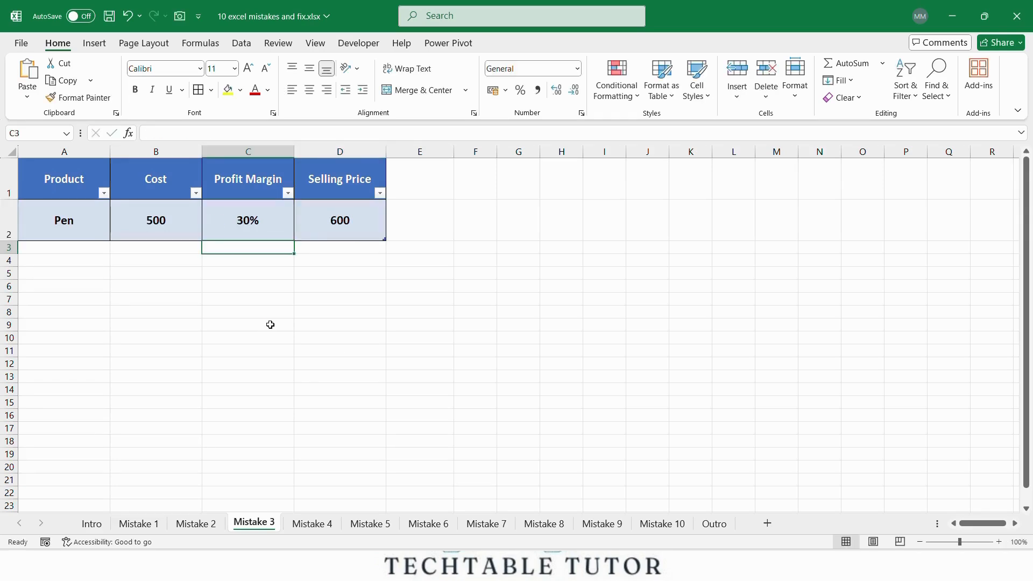
{"action": "left_click", "coordinate": [346, 238]}
{"action": "type", "text": "="}
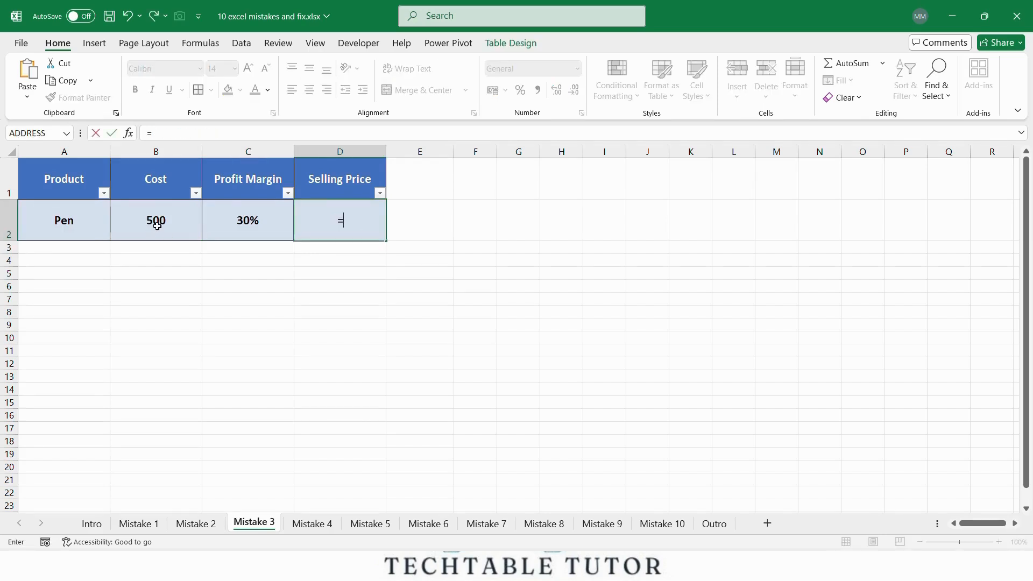
{"action": "left_click", "coordinate": [157, 225]}
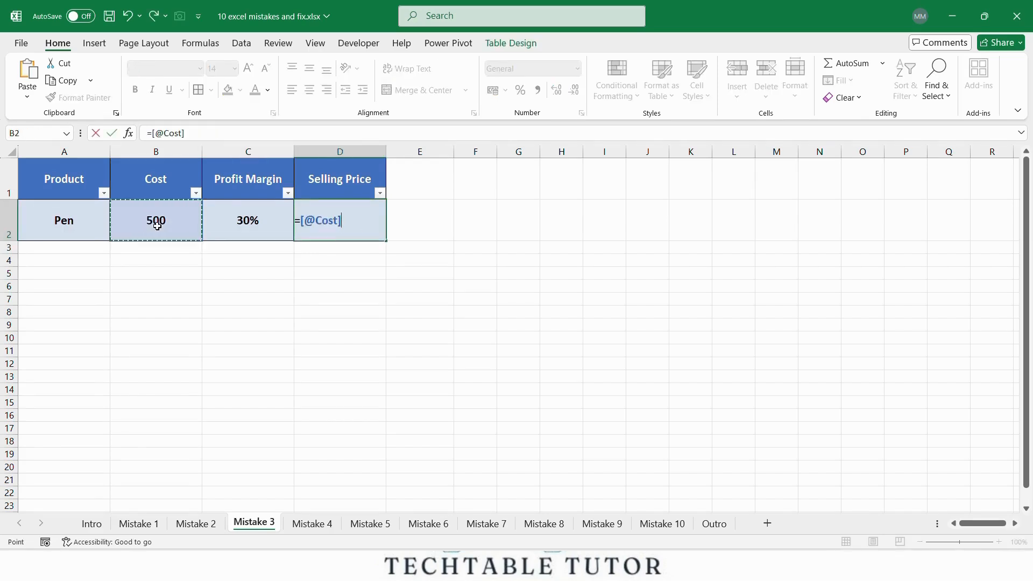
{"action": "type", "text": "+("}
{"action": "left_click", "coordinate": [157, 226]}
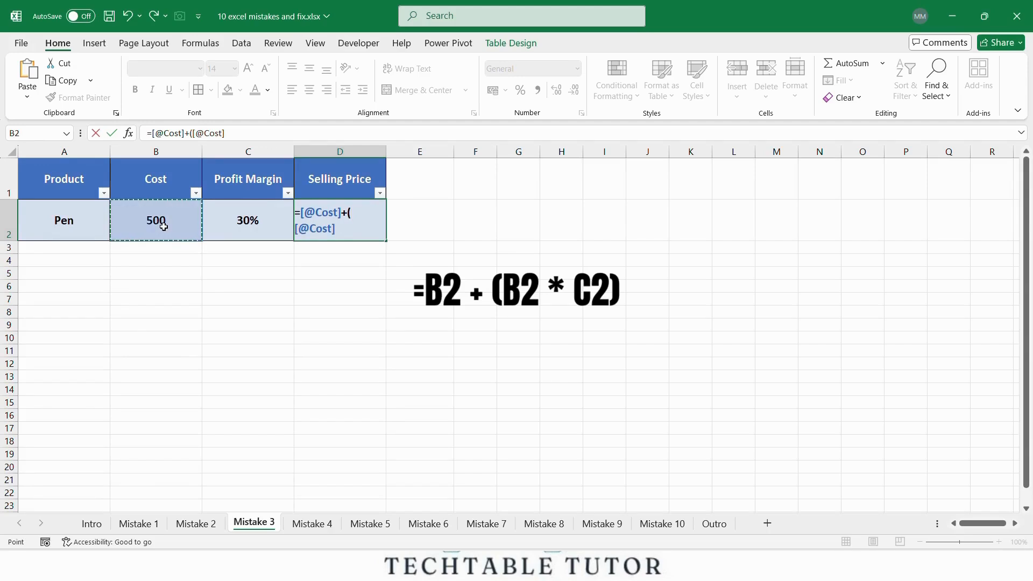
{"action": "type", "text": "*"}
{"action": "left_click", "coordinate": [241, 225]}
{"action": "type", "text": ")"}
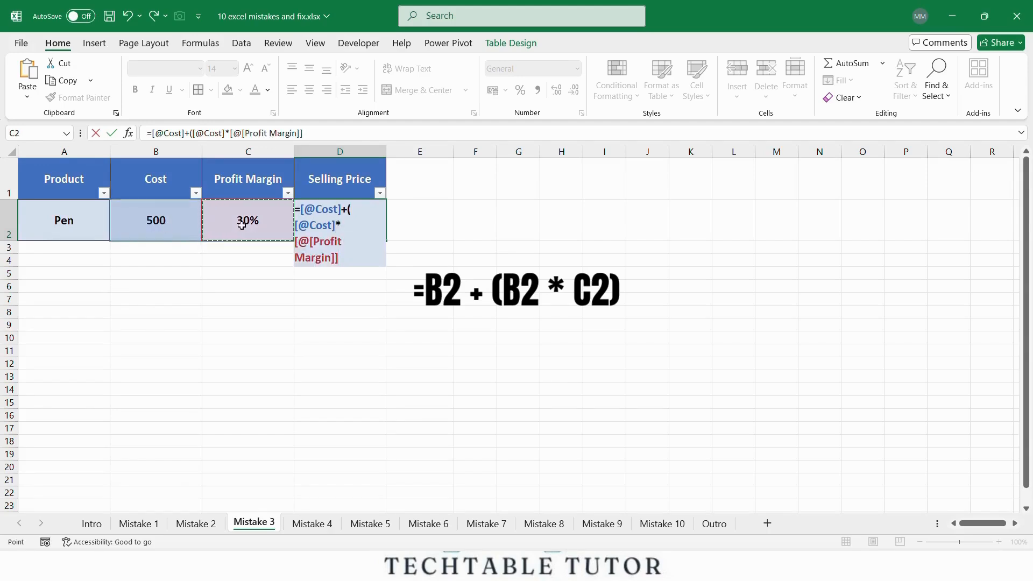
{"action": "key", "text": "Return"}
Set the Pen's profit margin to 40% to test the selling price formula with cell references.
{"action": "left_click", "coordinate": [242, 225]}
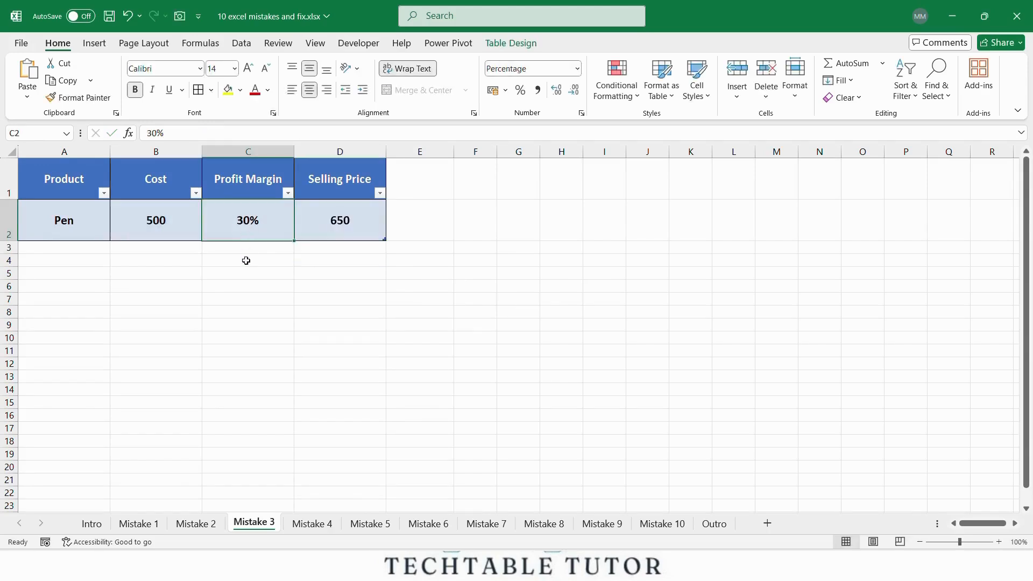
{"action": "type", "text": "40%"}
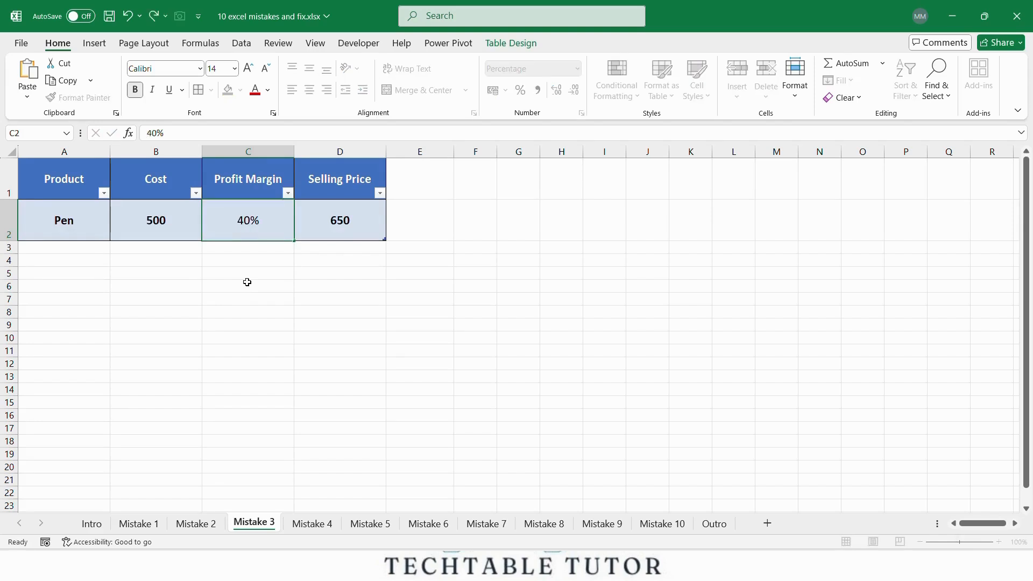
{"action": "key", "text": "Return"}
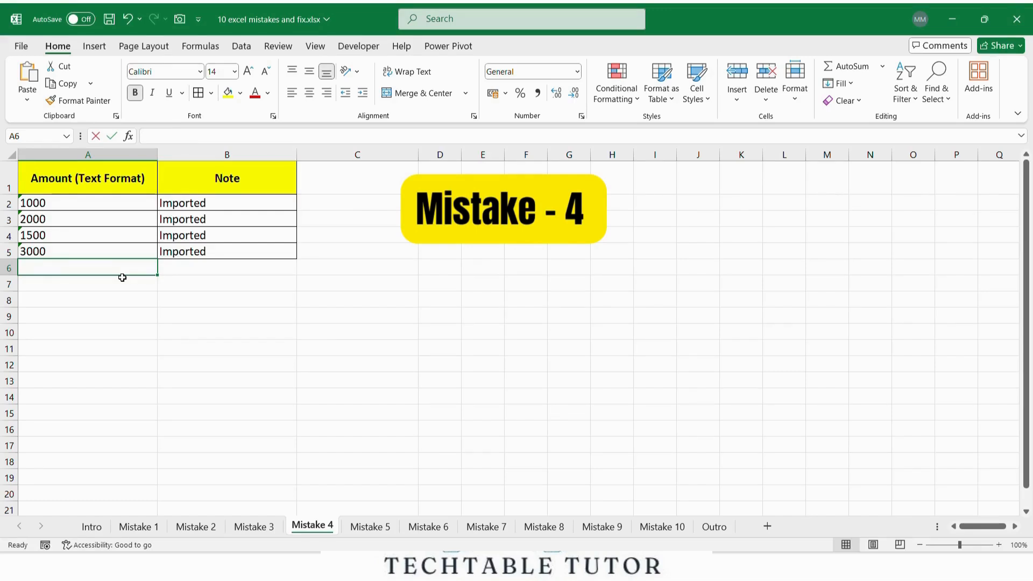
Try to total the text-formatted amounts with a SUM formula in cell A6.
{"action": "type", "text": "=SUM()"}
{"action": "key", "text": "Return"}
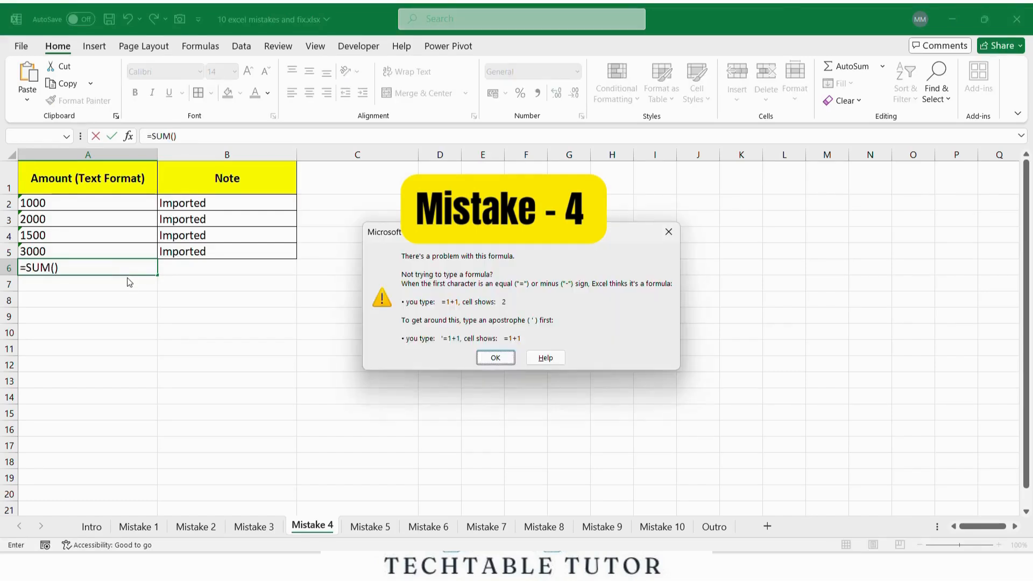
{"action": "left_click", "coordinate": [496, 358]}
{"action": "key", "text": "Escape"}
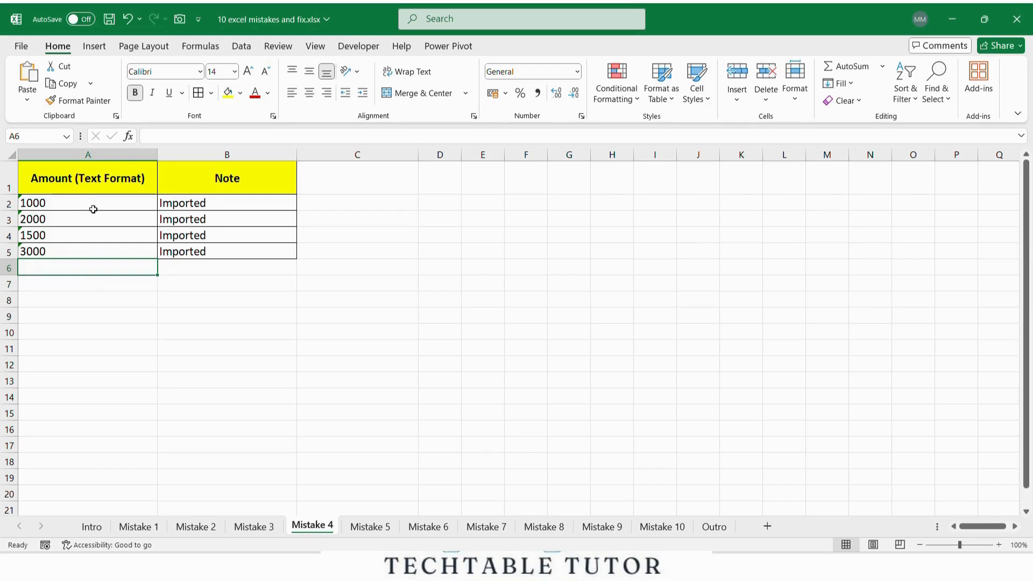
Convert the text amounts in A2:A5 to numbers using Text to Columns with the Delimited data type.
{"action": "left_click_drag", "start_coordinate": [92, 207], "coordinate": [92, 248]}
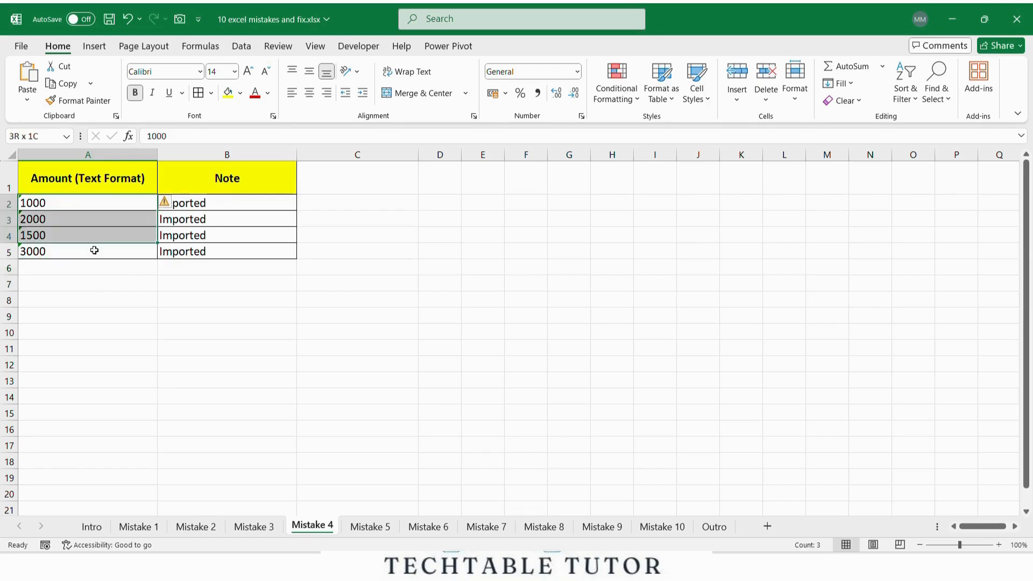
{"action": "left_click", "coordinate": [241, 47]}
{"action": "left_click", "coordinate": [552, 81]}
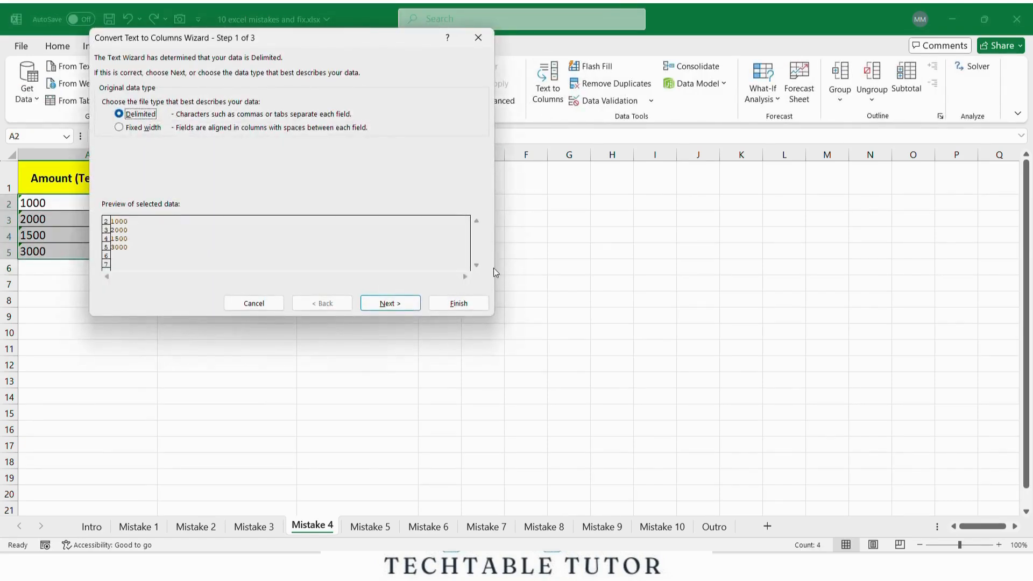
{"action": "left_click", "coordinate": [456, 304]}
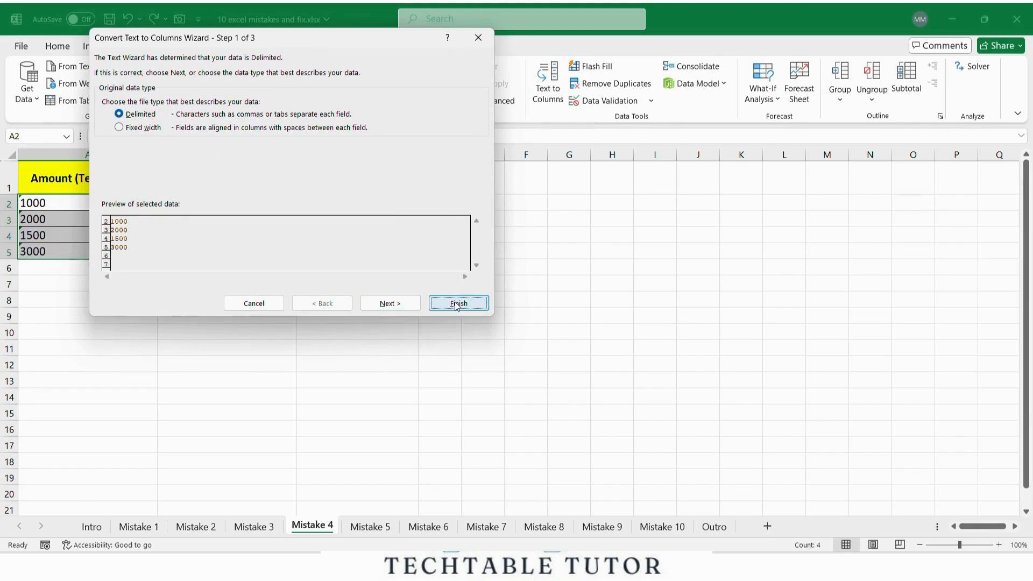
Insert an AutoSum total of the converted amounts in cell A6.
{"action": "left_click", "coordinate": [121, 267]}
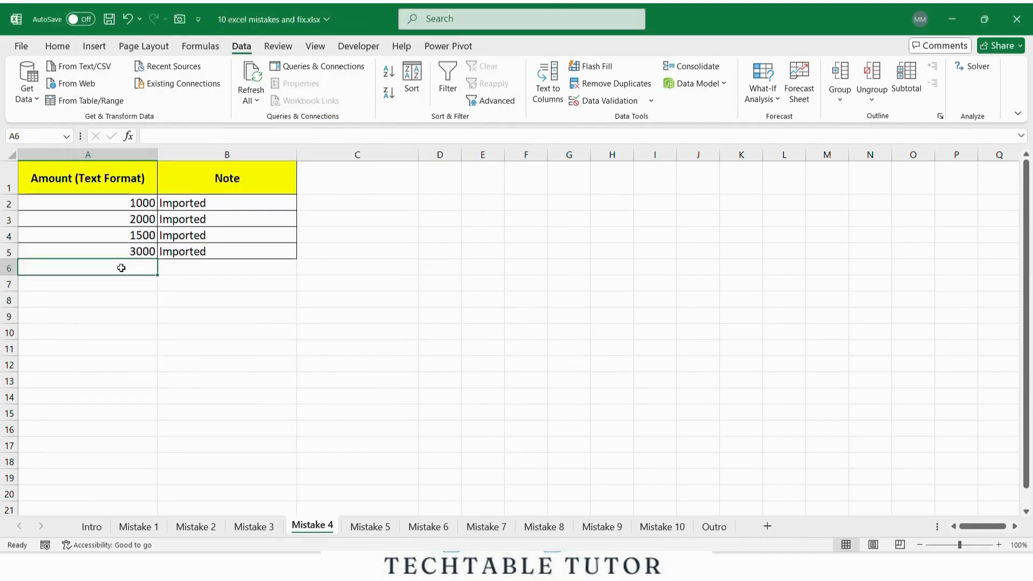
{"action": "double_click", "coordinate": [121, 268]}
{"action": "key", "text": "alt+equal"}
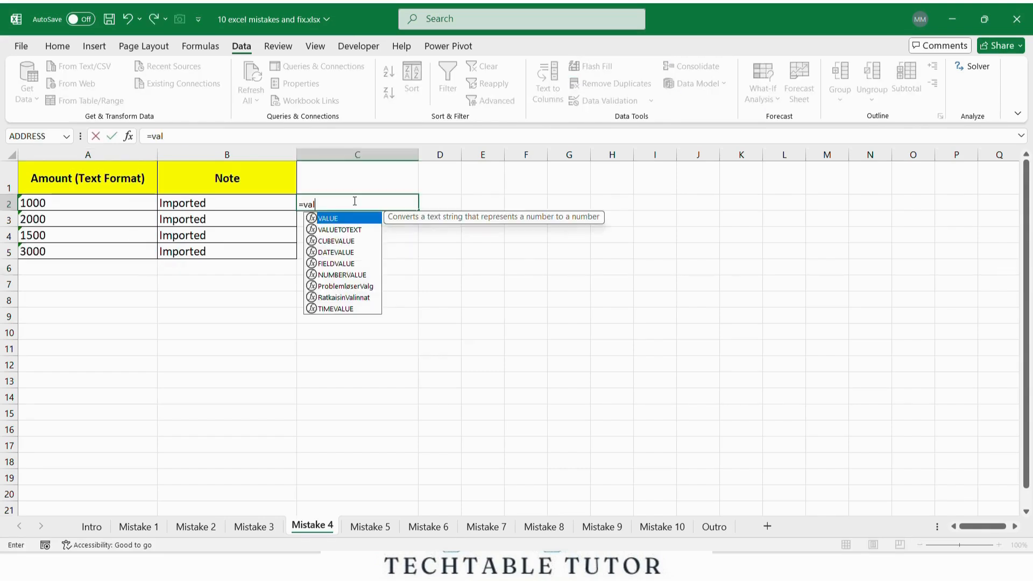
Convert the text amount in A2 to a number with the formula =VALUE(A2) in cell C2.
{"action": "type", "text": "ue"}
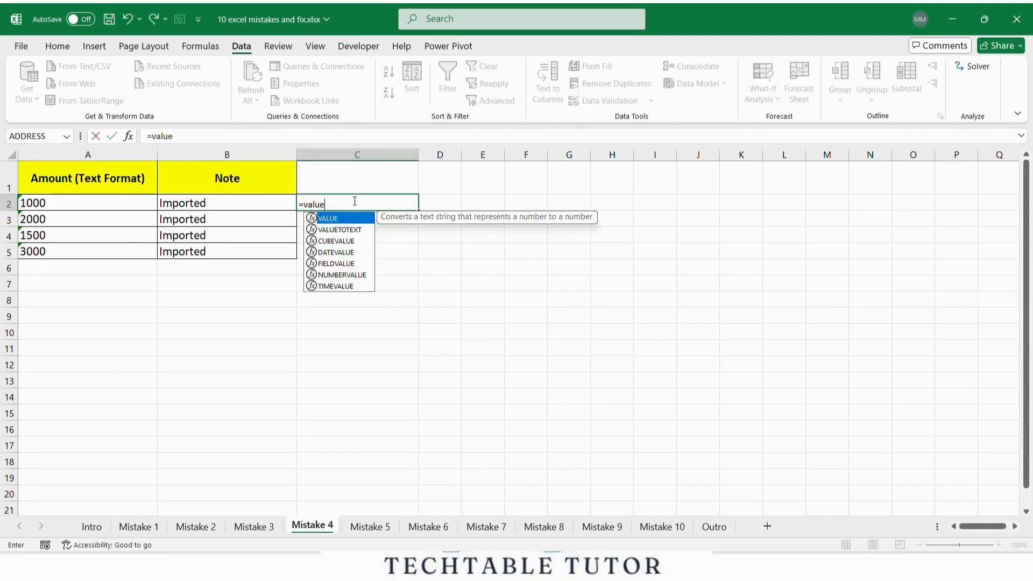
{"action": "key", "text": "Tab"}
{"action": "left_click", "coordinate": [117, 200]}
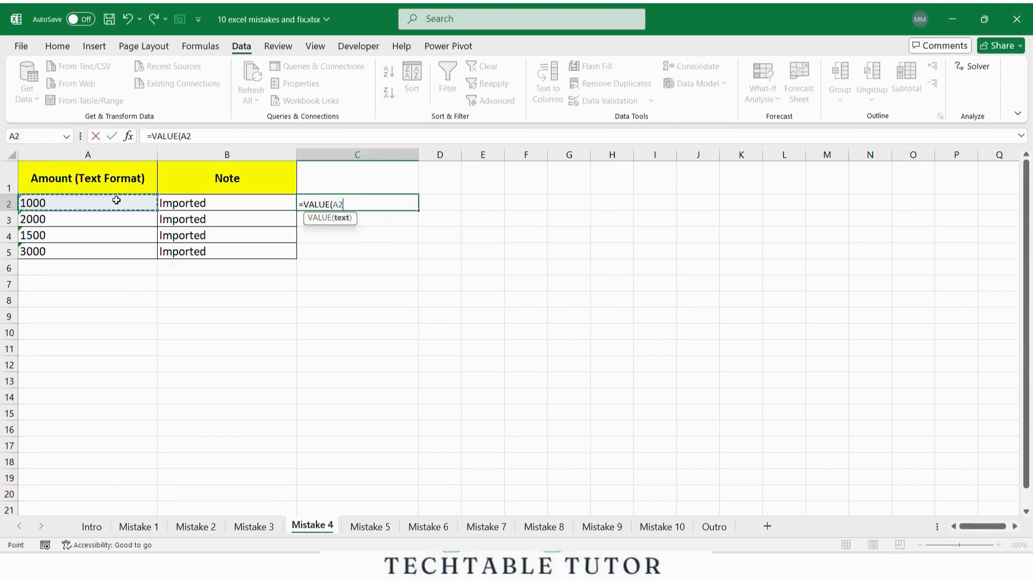
{"action": "type", "text": ")"}
{"action": "key", "text": "Return"}
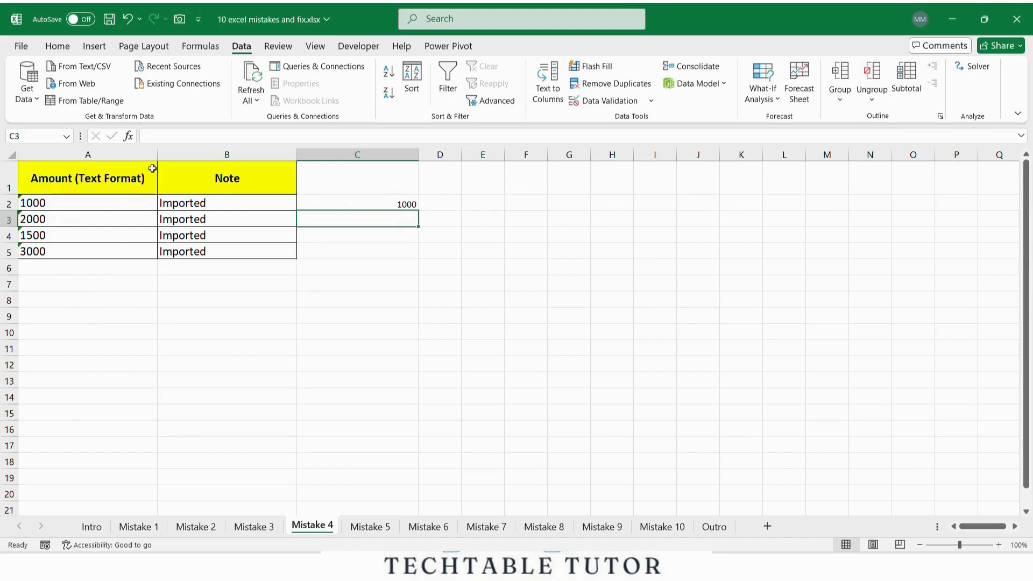
{"action": "left_click", "coordinate": [388, 204]}
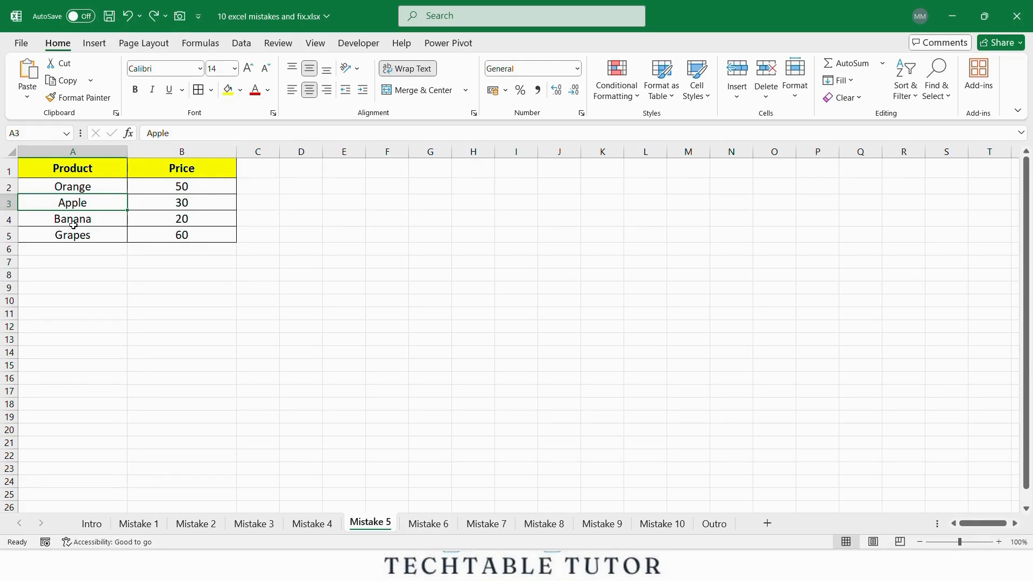
Sort the Product and Price list on the Mistake 5 sheet by Product from A to Z.
{"action": "left_click", "coordinate": [67, 292]}
{"action": "left_click", "coordinate": [74, 208]}
{"action": "left_click", "coordinate": [240, 45]}
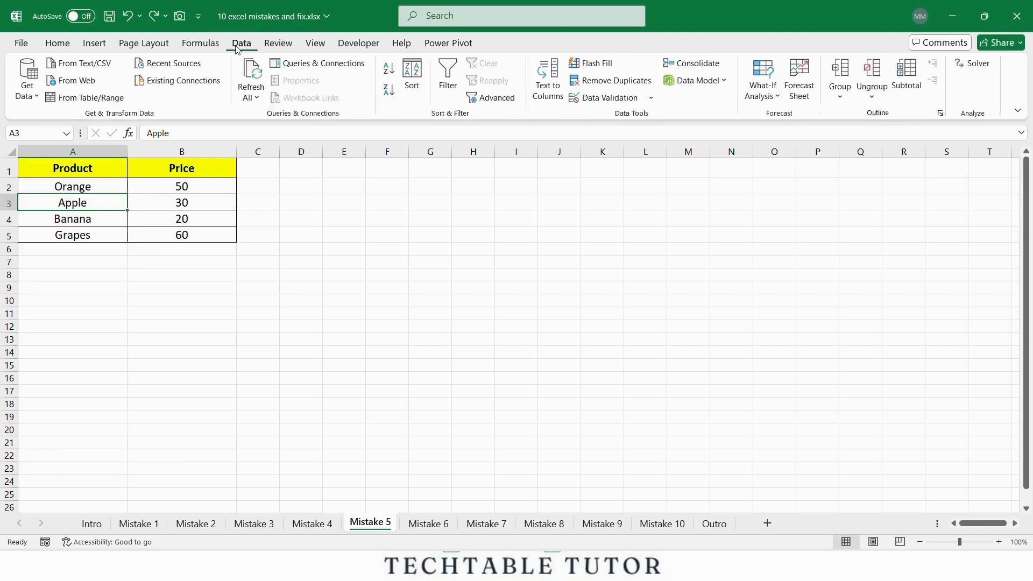
{"action": "left_click", "coordinate": [390, 70]}
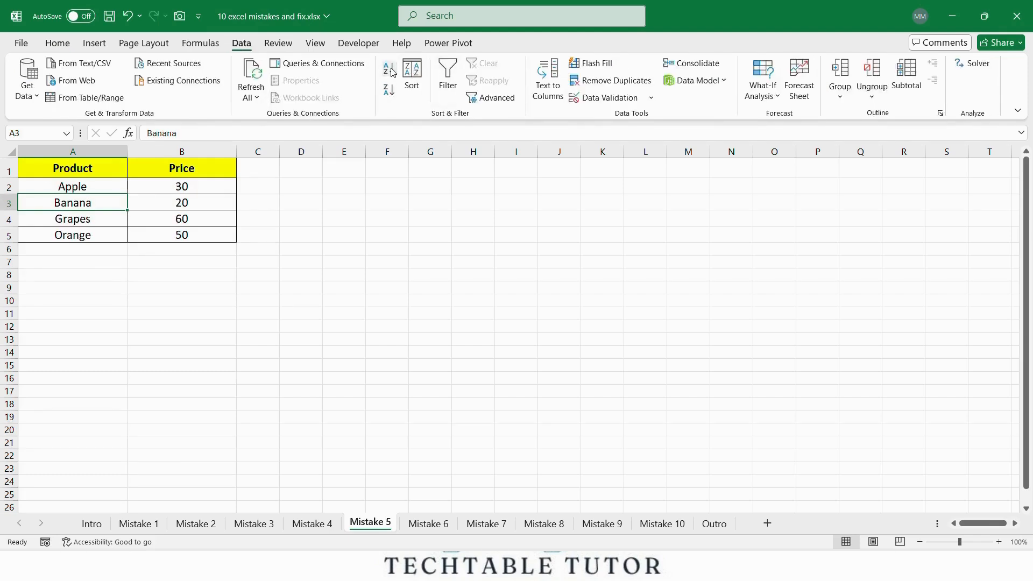
{"action": "left_click", "coordinate": [313, 225]}
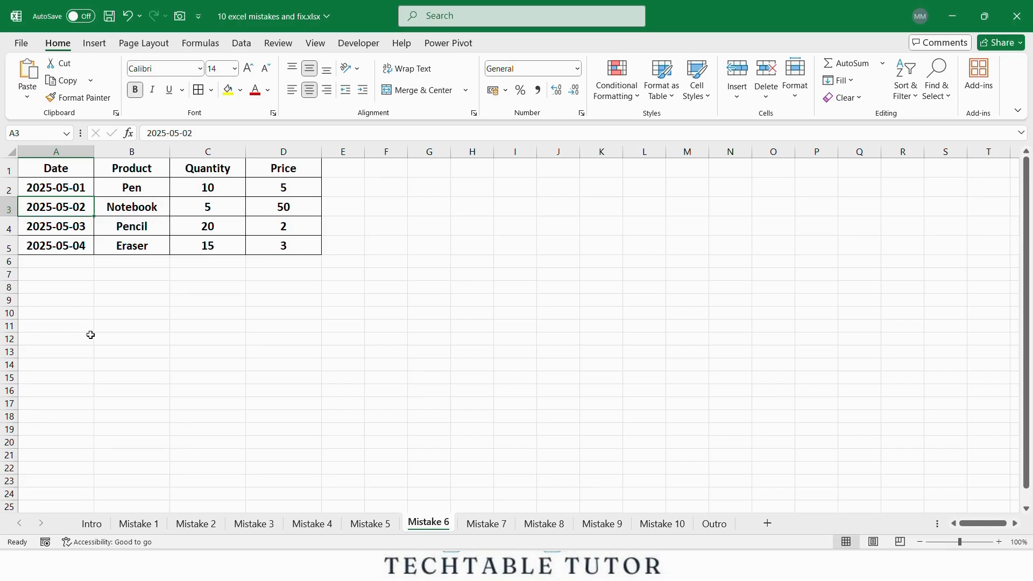
Convert the range A1:D5 on the Mistake 6 sheet into a table with headers and view the Product column's filter options.
{"action": "key", "text": "ctrl+t"}
{"action": "left_click", "coordinate": [277, 219]}
{"action": "left_click", "coordinate": [270, 315]}
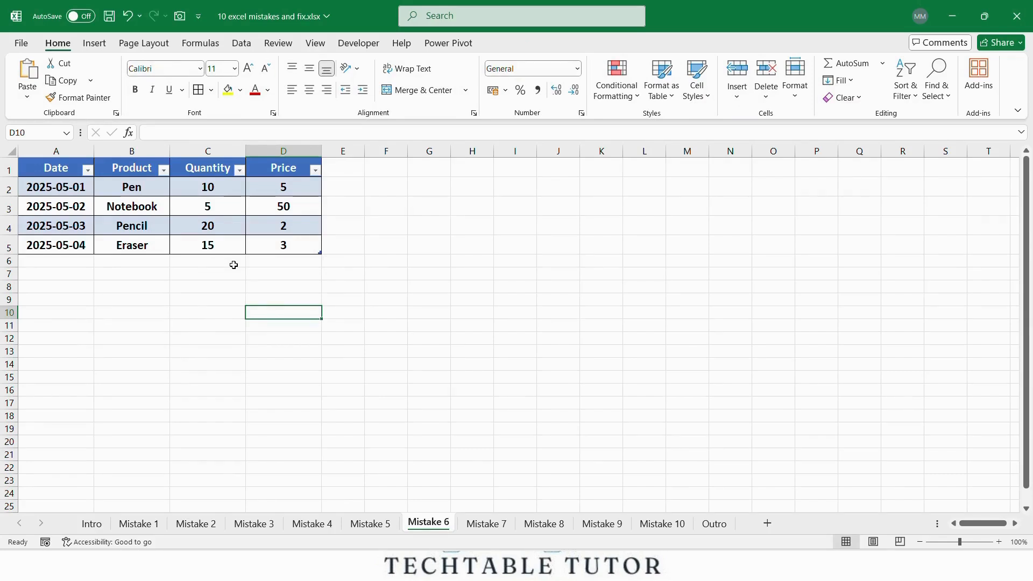
{"action": "left_click", "coordinate": [163, 170]}
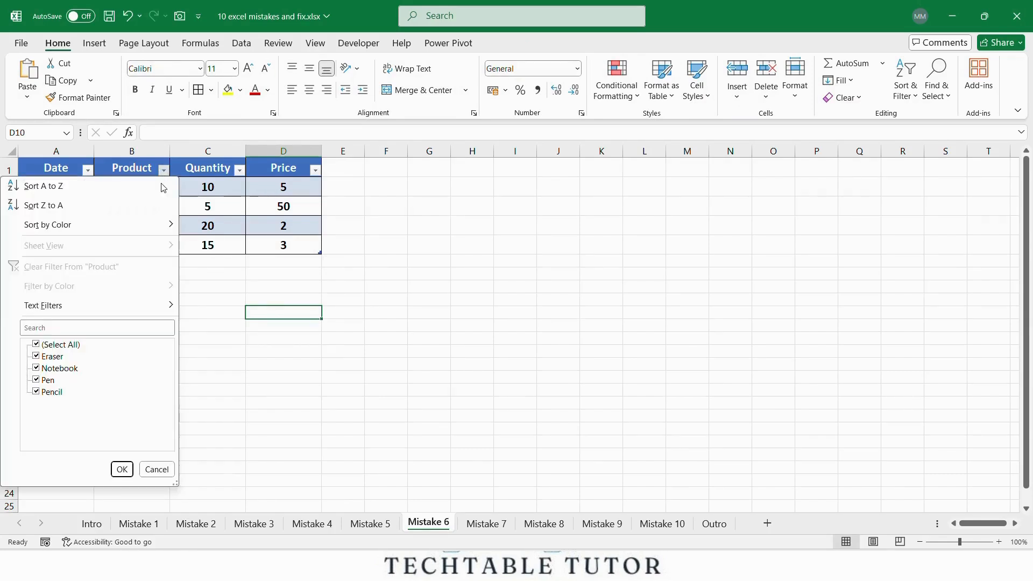
{"action": "left_click", "coordinate": [156, 469]}
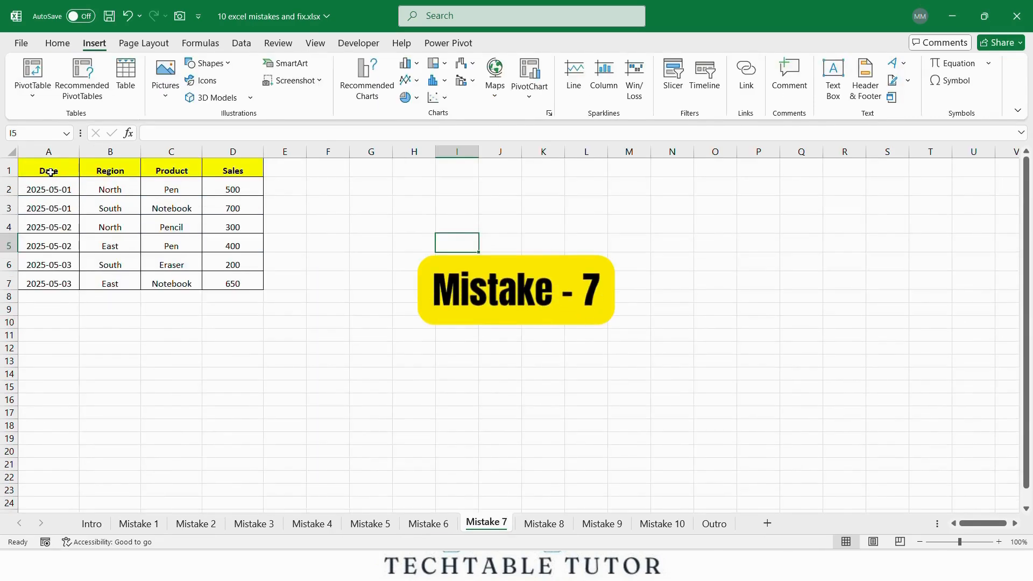
Create a PivotTable from the range A1:D7 on the Mistake 7 sheet, placed in the existing worksheet at cell J2.
{"action": "left_click_drag", "start_coordinate": [50, 172], "coordinate": [215, 277]}
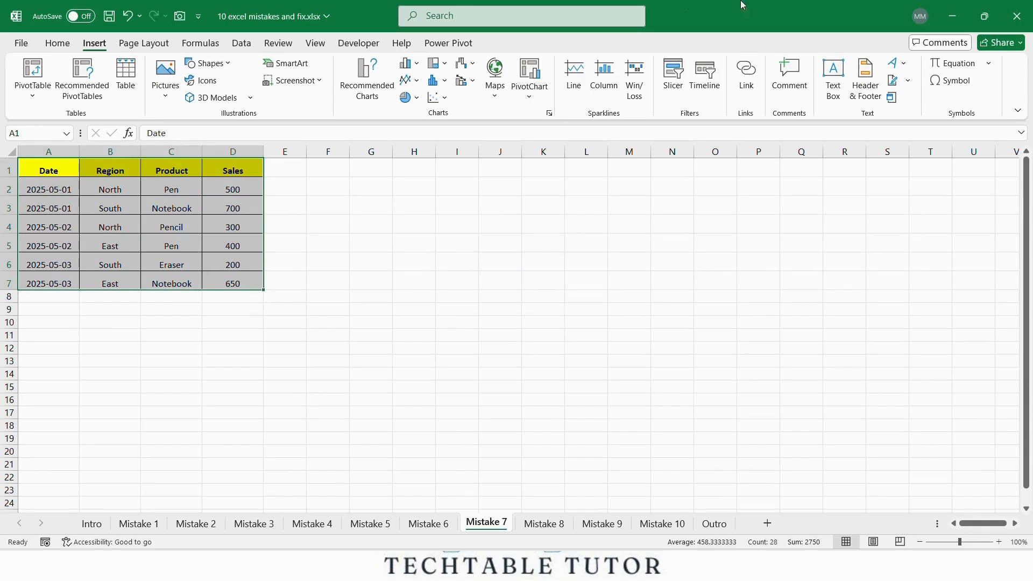
{"action": "left_click", "coordinate": [57, 44]}
{"action": "left_click", "coordinate": [93, 44]}
{"action": "left_click", "coordinate": [33, 70]}
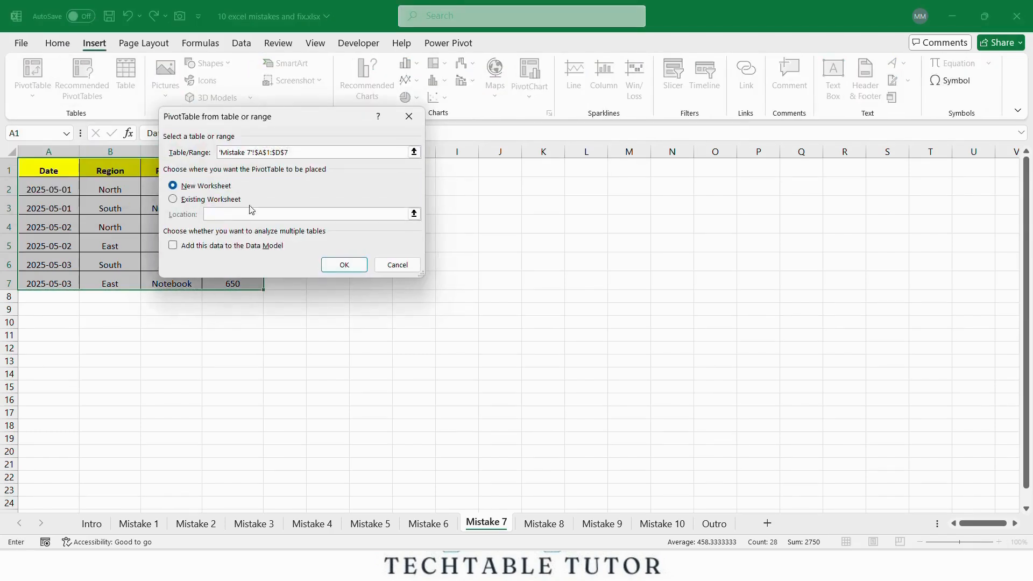
{"action": "left_click", "coordinate": [226, 214]}
{"action": "left_click", "coordinate": [501, 186]}
{"action": "left_click", "coordinate": [344, 265]}
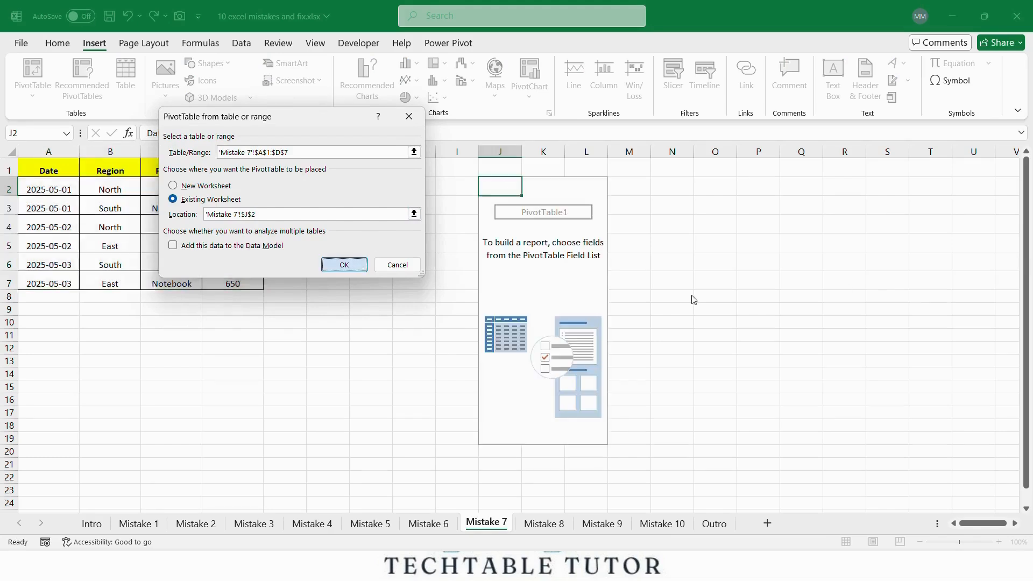
Add Region as rows and the sum of Sales as values to the PivotTable, and view the row label filter.
{"action": "left_click", "coordinate": [813, 252]}
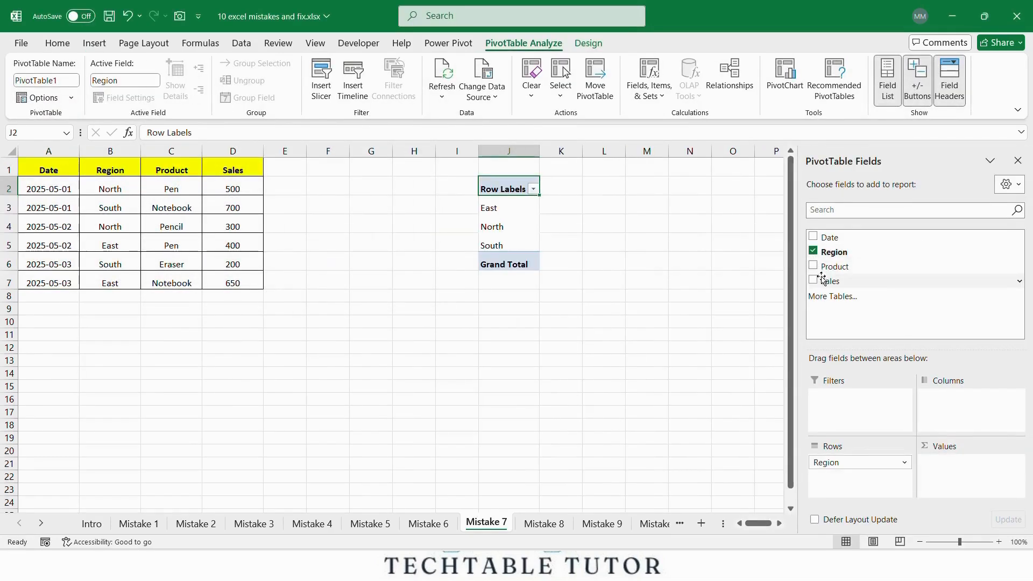
{"action": "left_click", "coordinate": [813, 280]}
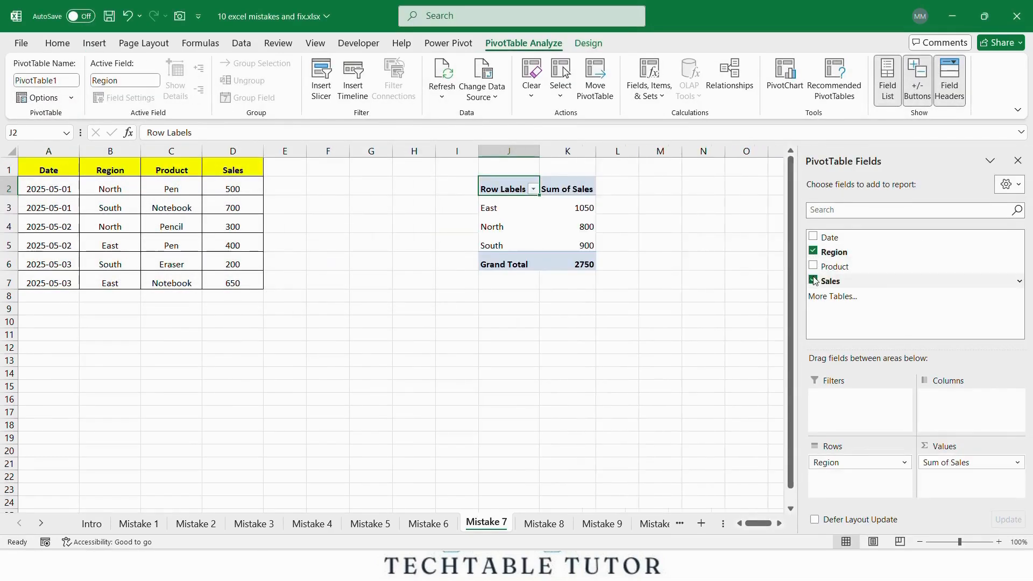
{"action": "left_click", "coordinate": [598, 299]}
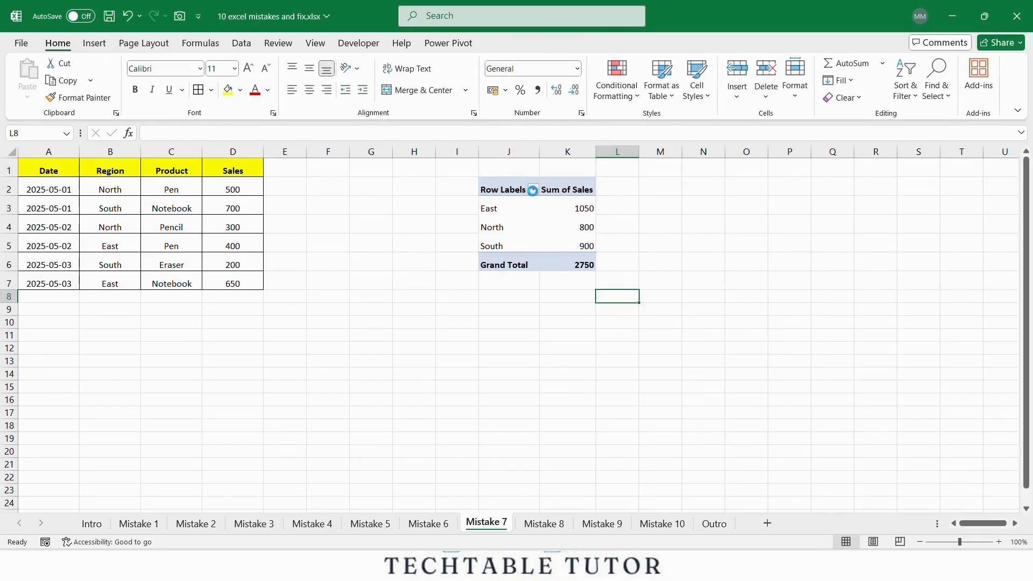
{"action": "left_click", "coordinate": [534, 189]}
{"action": "left_click", "coordinate": [397, 342]}
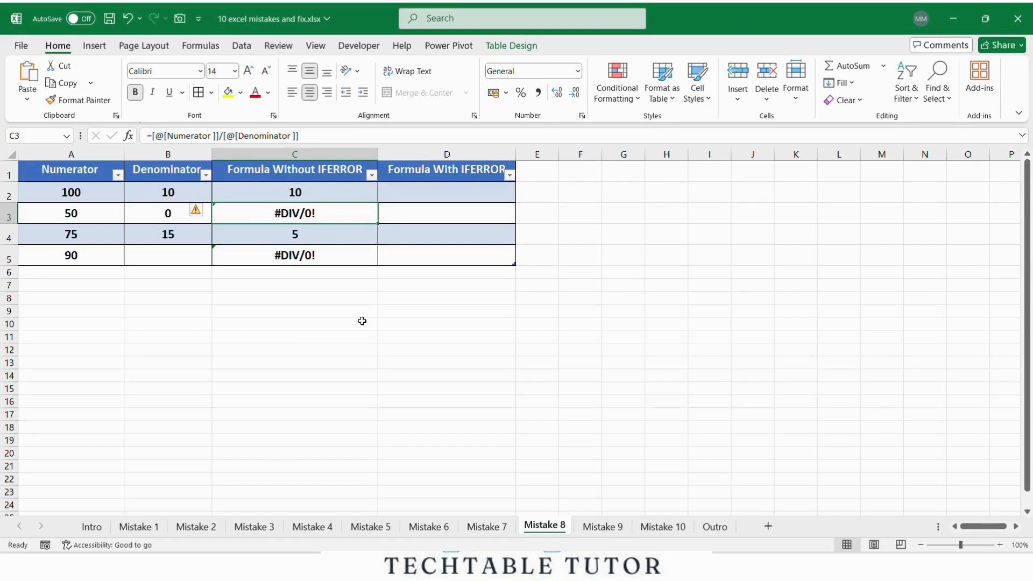
Fill the Formula With IFERROR column from D2, dividing Numerator by Denominator with IFERROR and returning "Check input" on errors.
{"action": "left_click", "coordinate": [446, 192]}
{"action": "type", "text": "="}
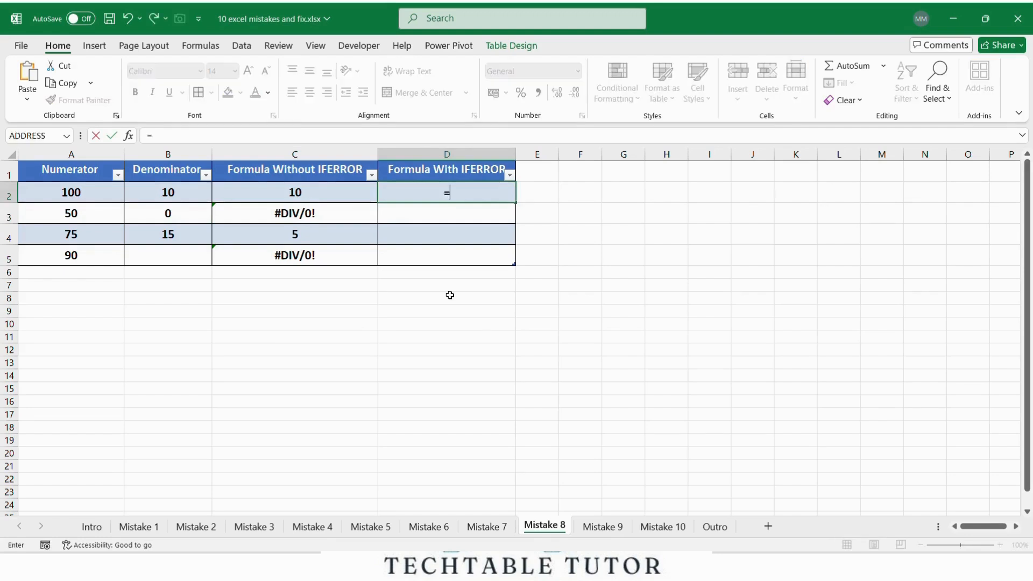
{"action": "type", "text": "iferror"}
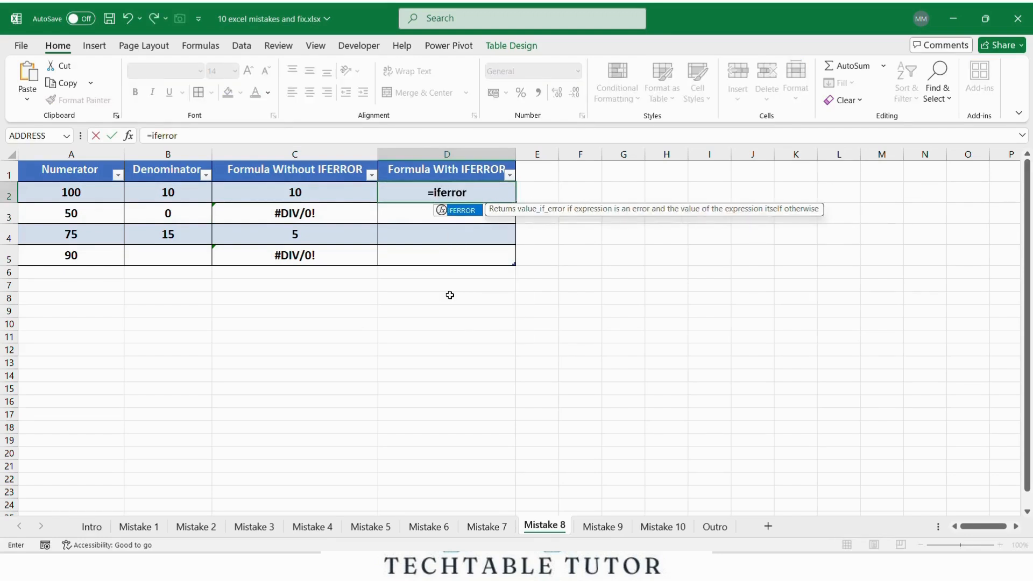
{"action": "key", "text": "Tab"}
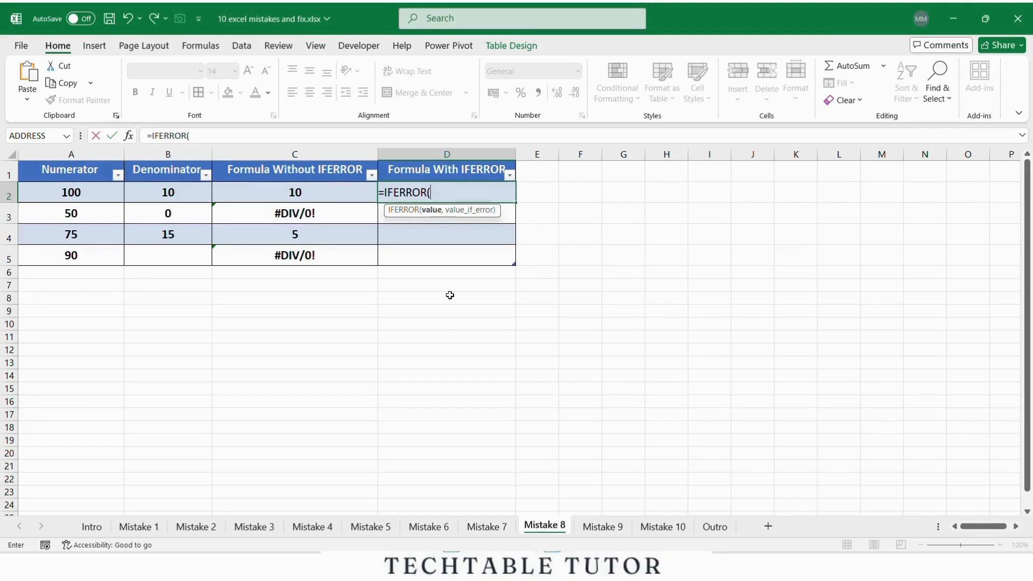
{"action": "left_click", "coordinate": [84, 193]}
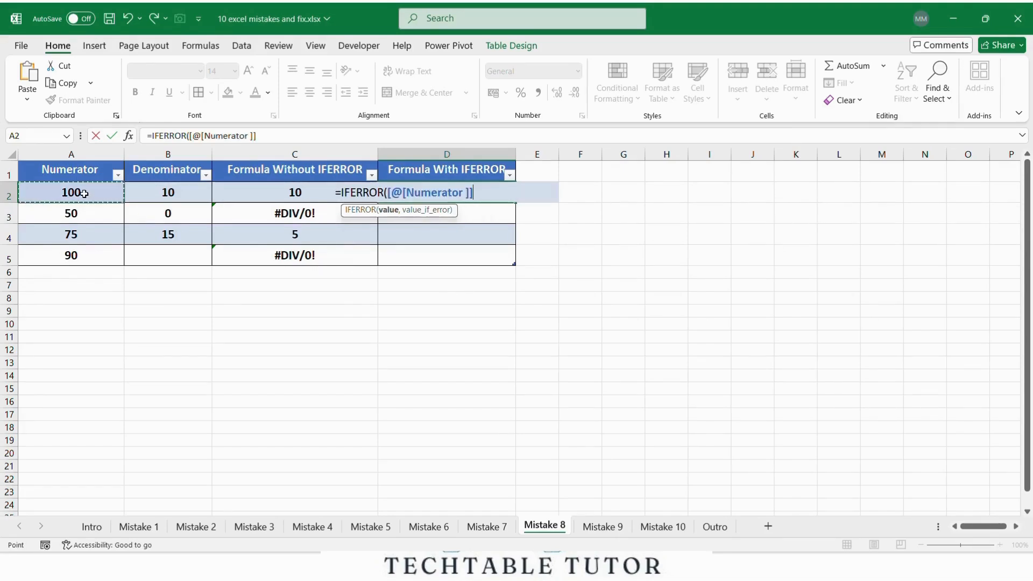
{"action": "type", "text": "/"}
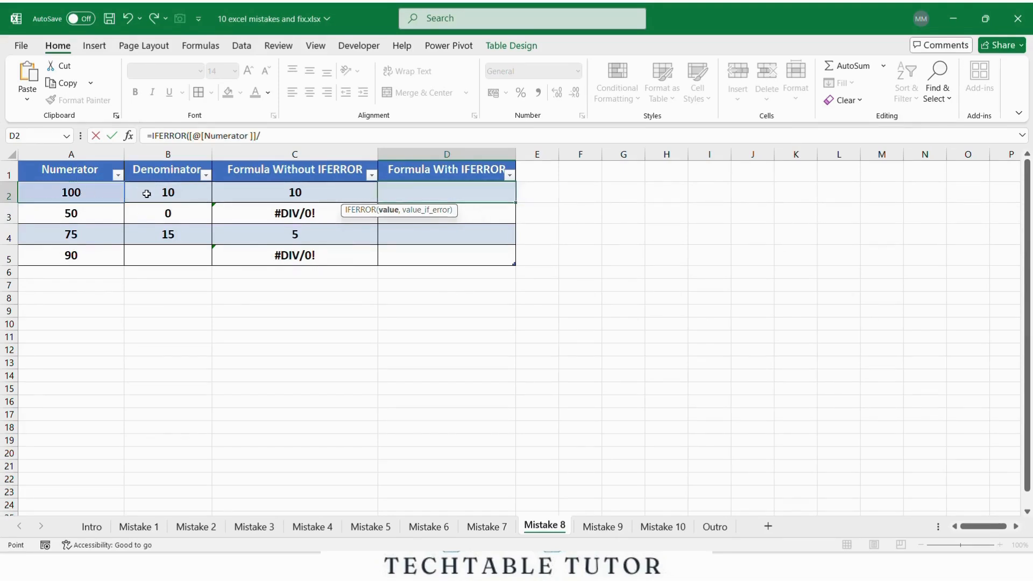
{"action": "left_click", "coordinate": [145, 193]}
{"action": "type", "text": ",\""}
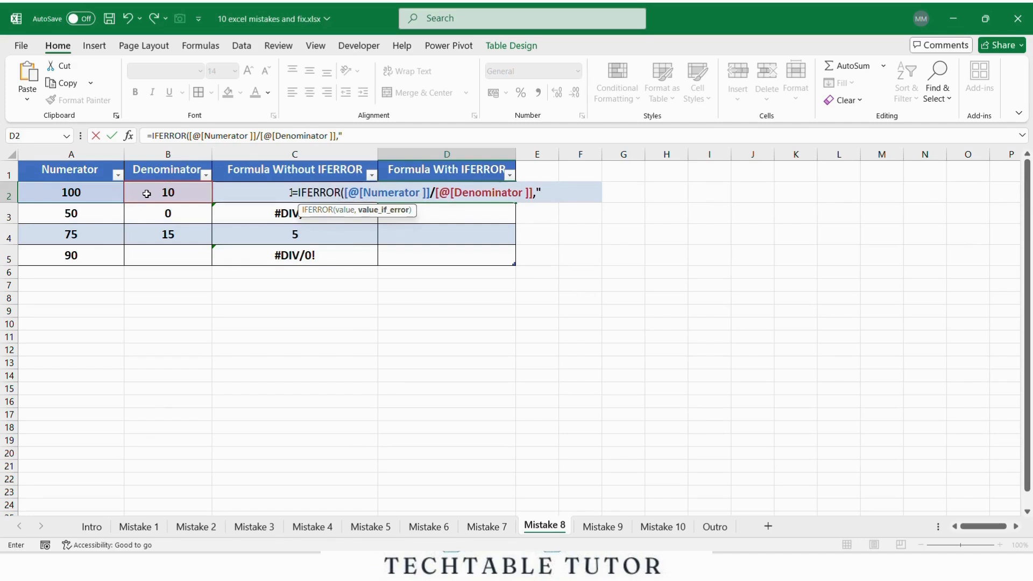
{"action": "type", "text": "Check input\")"}
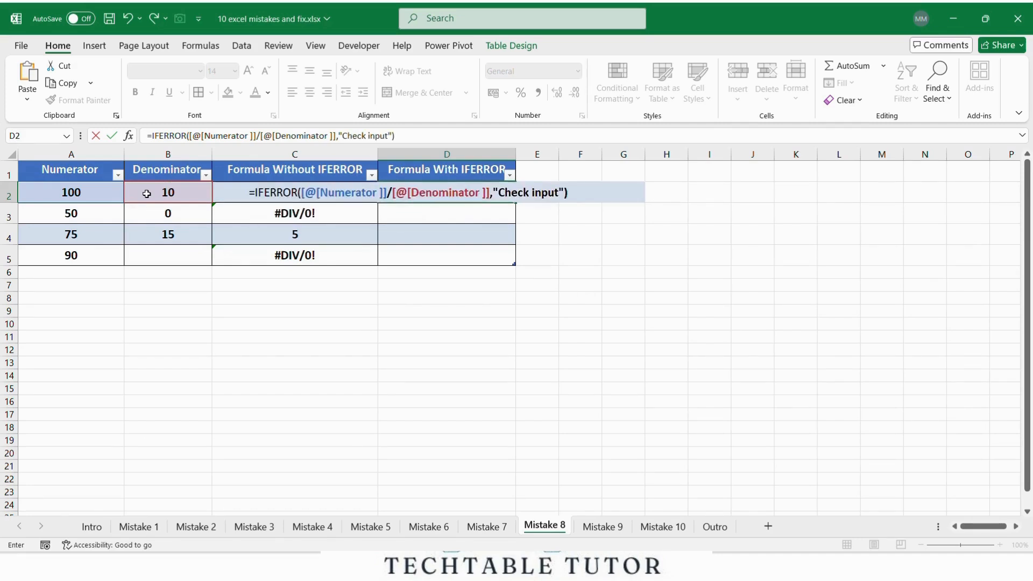
{"action": "key", "text": "Return"}
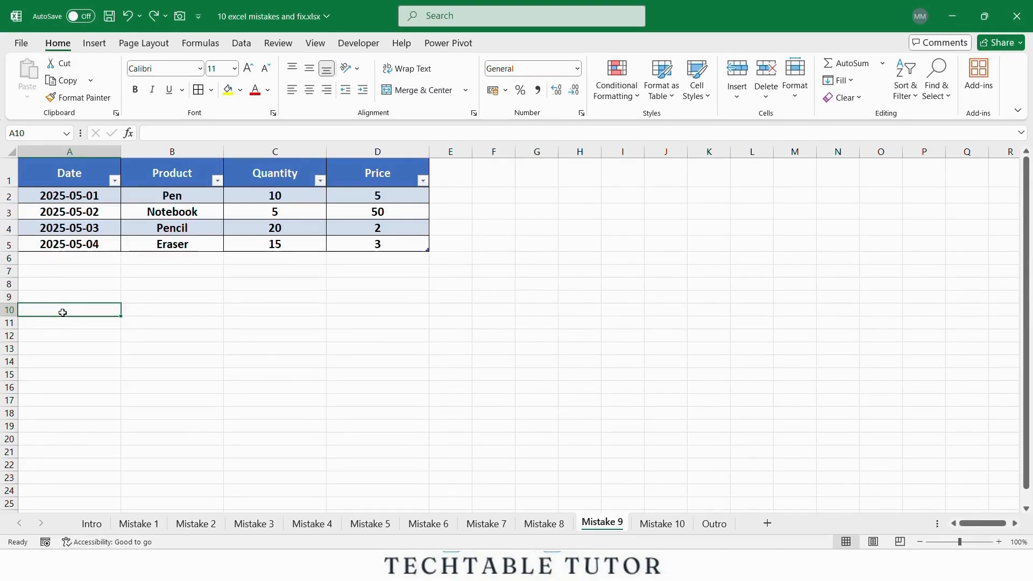
Freeze the top row of the Mistake 9 sheet containing the Date, Product, Quantity and Price headers.
{"action": "scroll", "coordinate": [62, 312], "scroll_direction": "down", "scroll_amount": 3}
{"action": "scroll", "coordinate": [63, 313], "scroll_direction": "up", "scroll_amount": 3}
{"action": "left_click", "coordinate": [83, 171]}
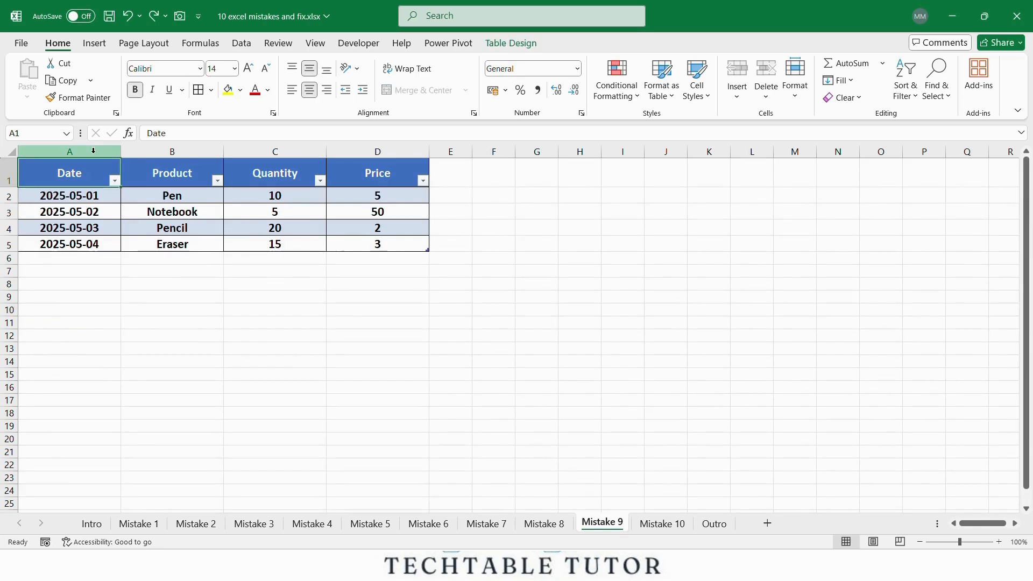
{"action": "left_click", "coordinate": [318, 44]}
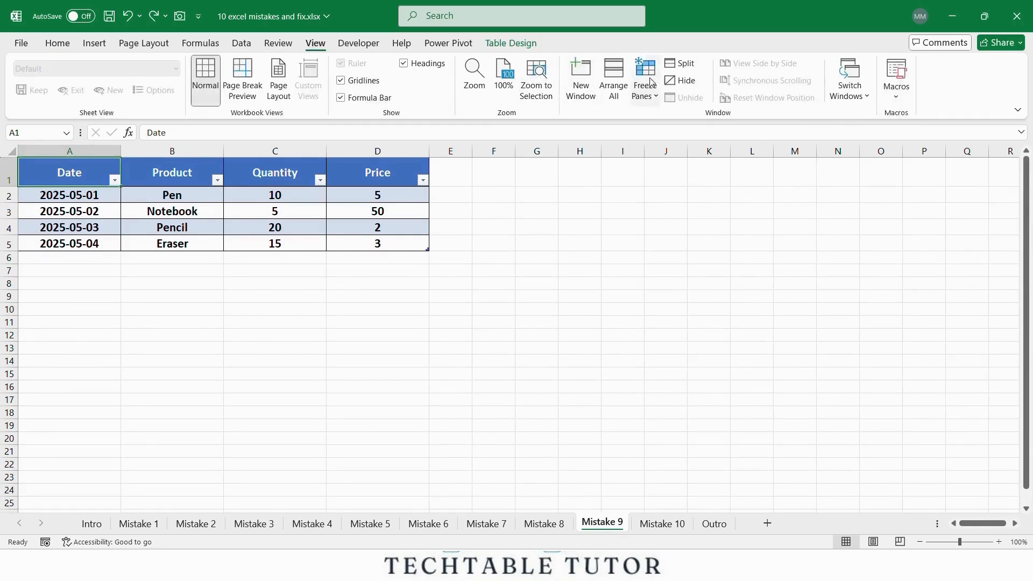
{"action": "left_click", "coordinate": [650, 95]}
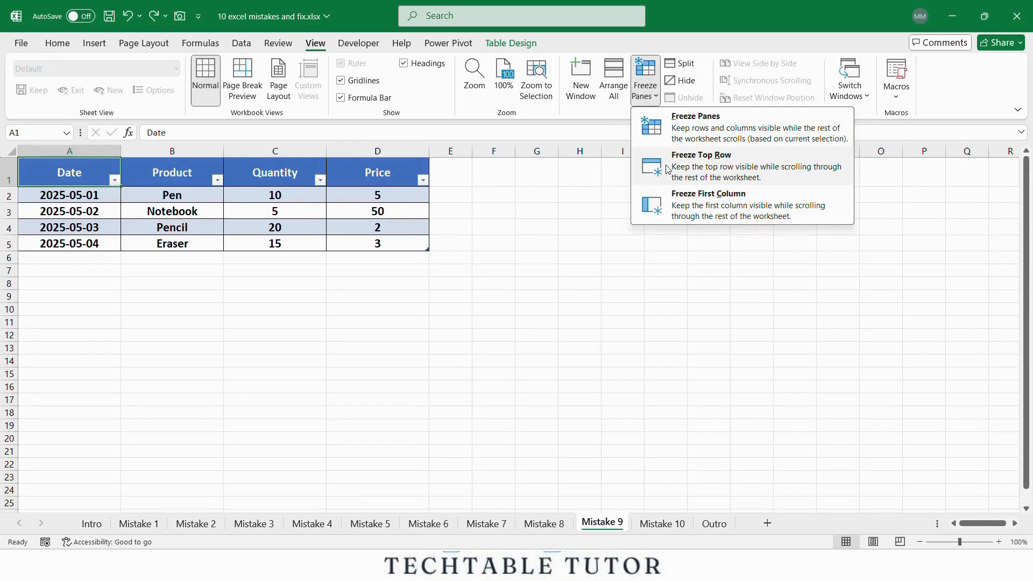
{"action": "left_click", "coordinate": [701, 162]}
Scroll through the Mistake 9 sheet to examine how the frozen header row behaves.
{"action": "scroll", "coordinate": [236, 274], "scroll_direction": "down", "scroll_amount": 2}
{"action": "scroll", "coordinate": [230, 282], "scroll_direction": "up", "scroll_amount": 2}
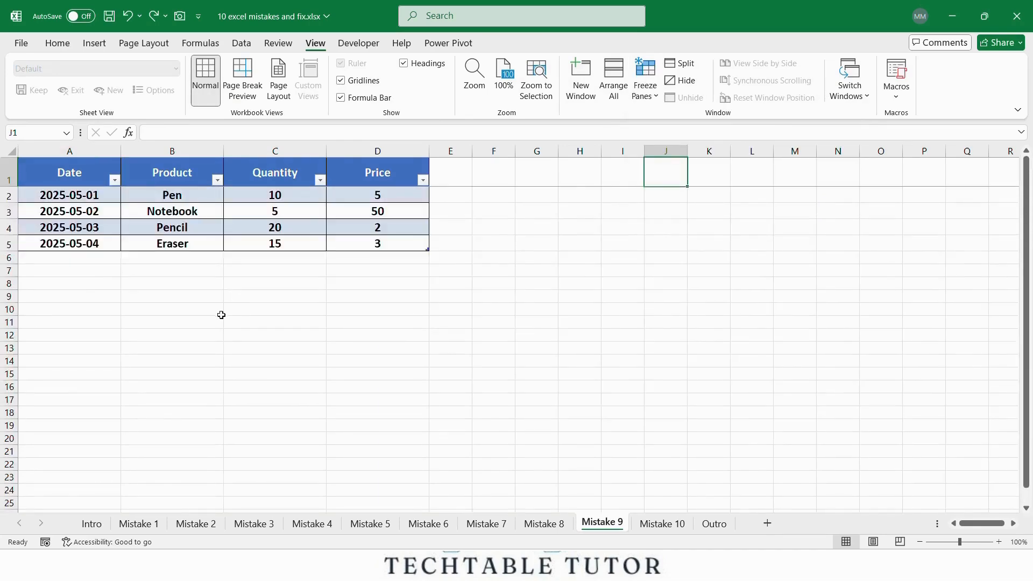
{"action": "scroll", "coordinate": [222, 314], "scroll_direction": "down", "scroll_amount": 2}
{"action": "scroll", "coordinate": [217, 320], "scroll_direction": "up", "scroll_amount": 1}
{"action": "left_click", "coordinate": [218, 322]}
{"action": "scroll", "coordinate": [218, 322], "scroll_direction": "up", "scroll_amount": 1}
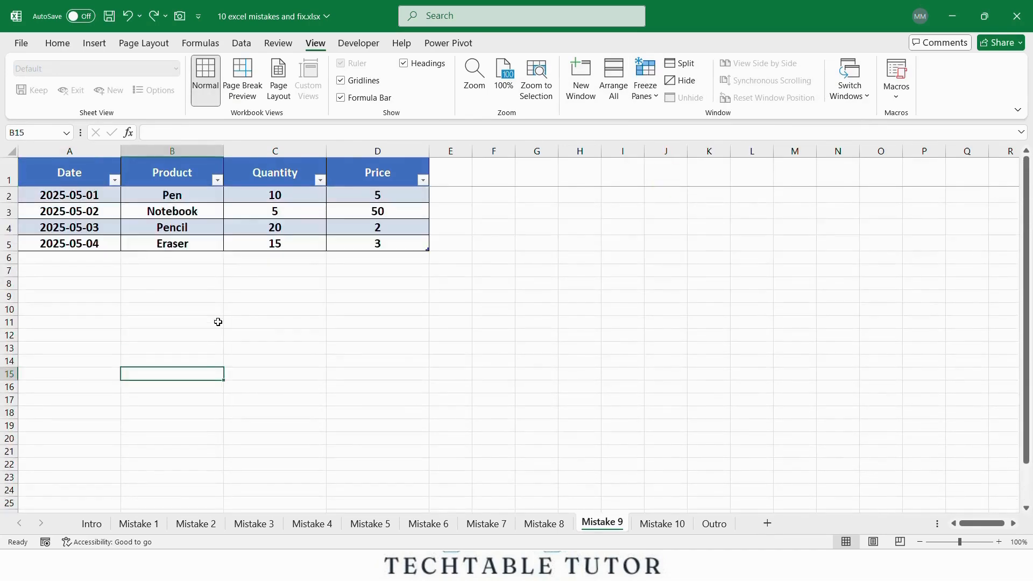
{"action": "scroll", "coordinate": [218, 322], "scroll_direction": "down", "scroll_amount": 1}
{"action": "scroll", "coordinate": [218, 322], "scroll_direction": "down", "scroll_amount": 10}
{"action": "scroll", "coordinate": [217, 322], "scroll_direction": "down", "scroll_amount": 2}
{"action": "scroll", "coordinate": [218, 322], "scroll_direction": "up", "scroll_amount": 3}
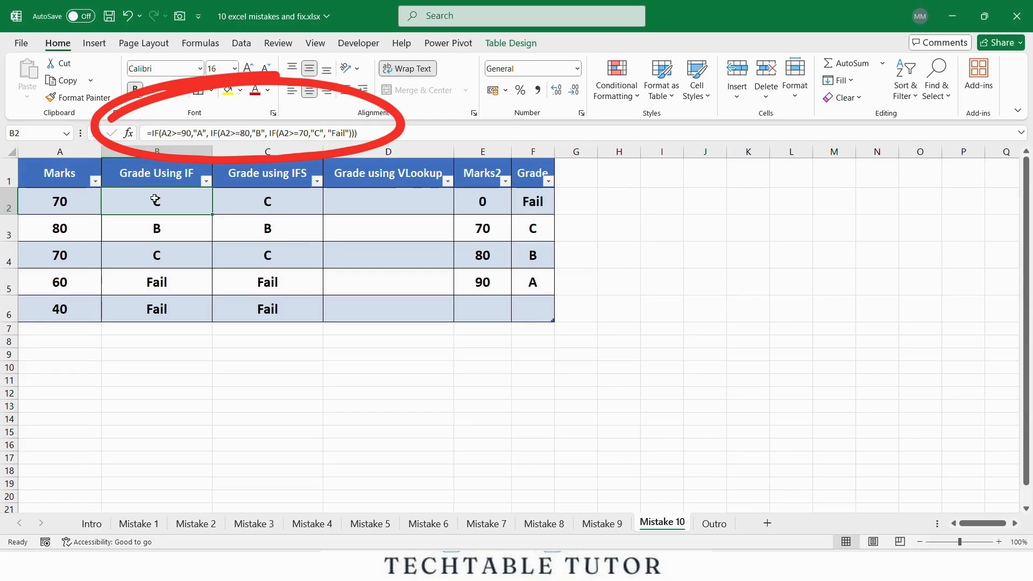
Fill the Grade using VLookup column from D2 with a VLOOKUP of A2 in $E$2:$F$5, returning column 2 with TRUE for approximate match.
{"action": "key", "text": "Right"}
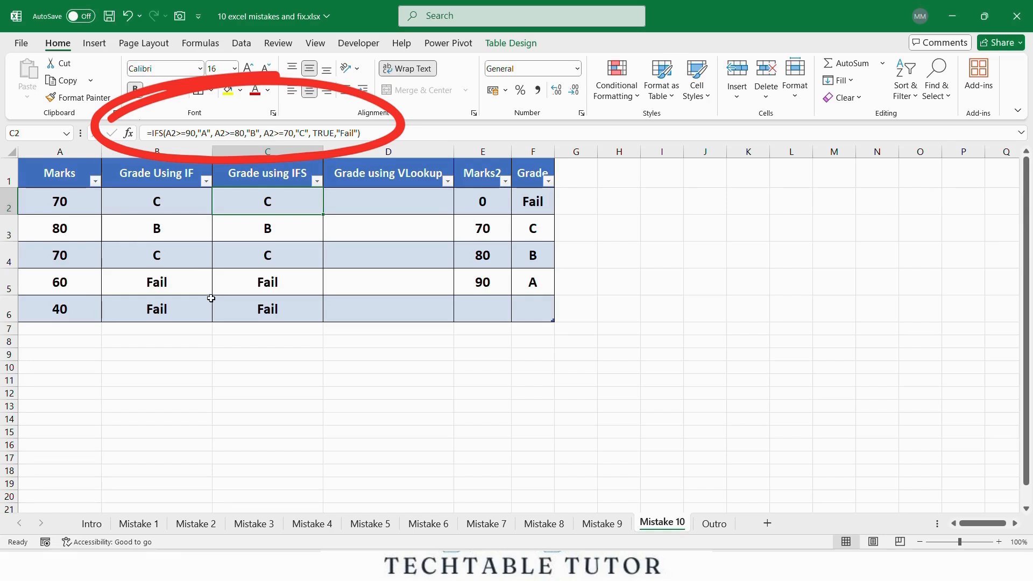
{"action": "left_click", "coordinate": [362, 205]}
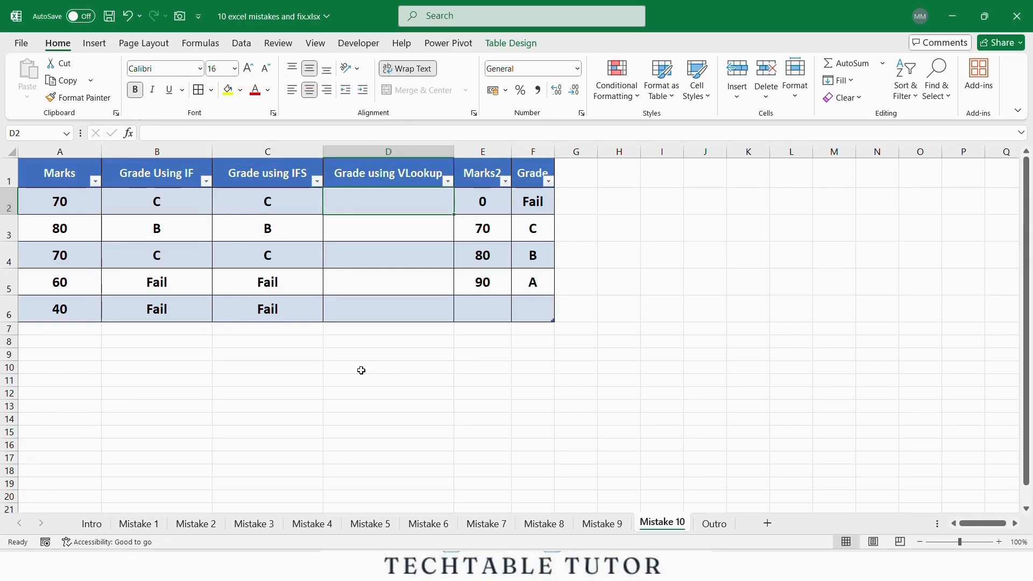
{"action": "type", "text": "="}
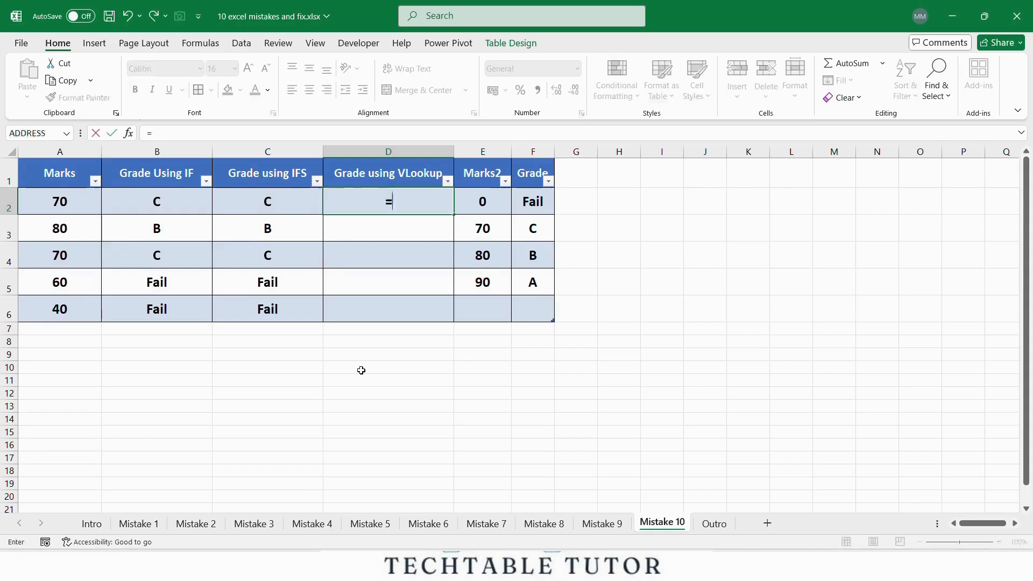
{"action": "type", "text": "vlookup"}
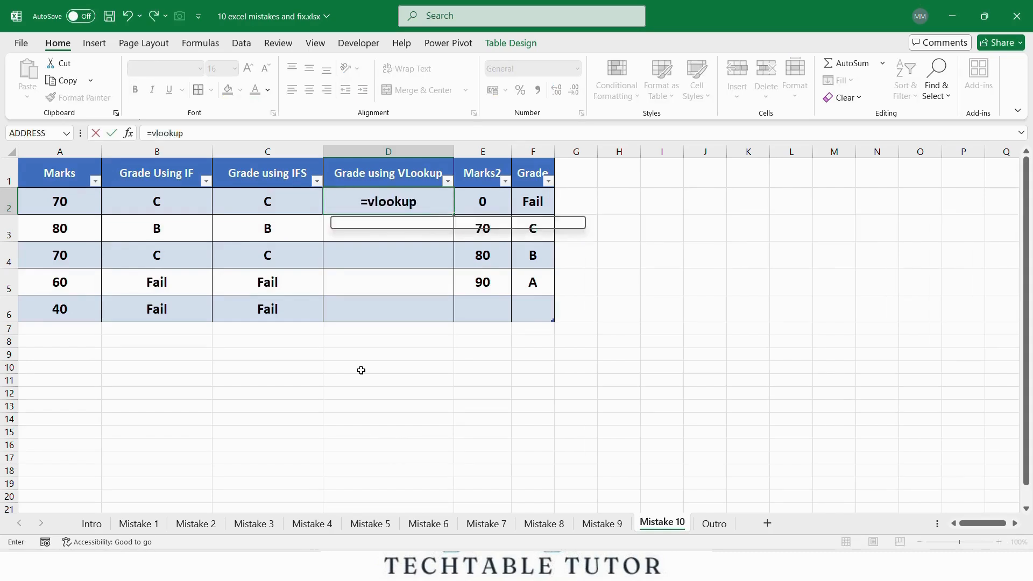
{"action": "key", "text": "Tab"}
{"action": "type", "text": "A2,"}
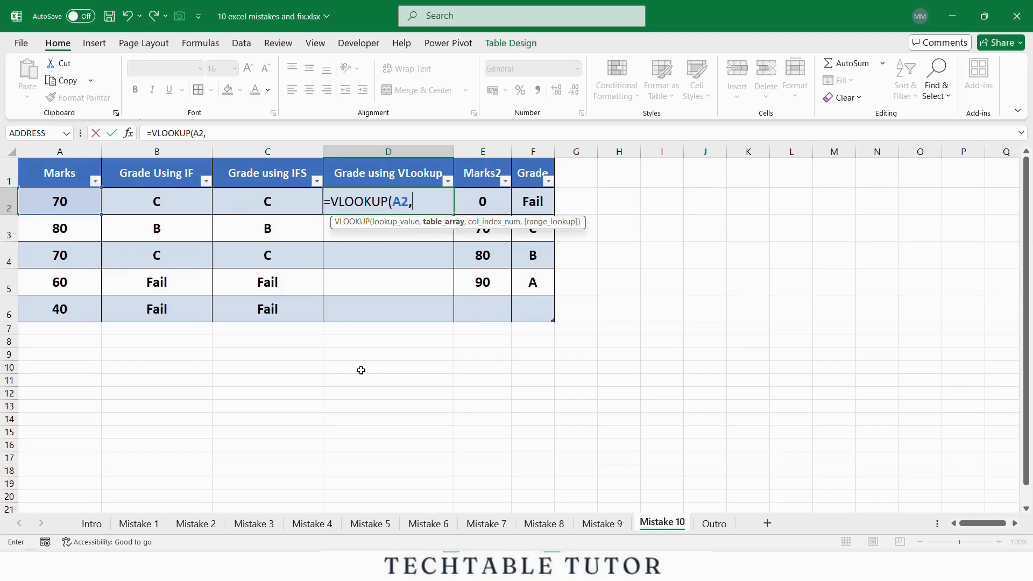
{"action": "type", "text": "$E$2"}
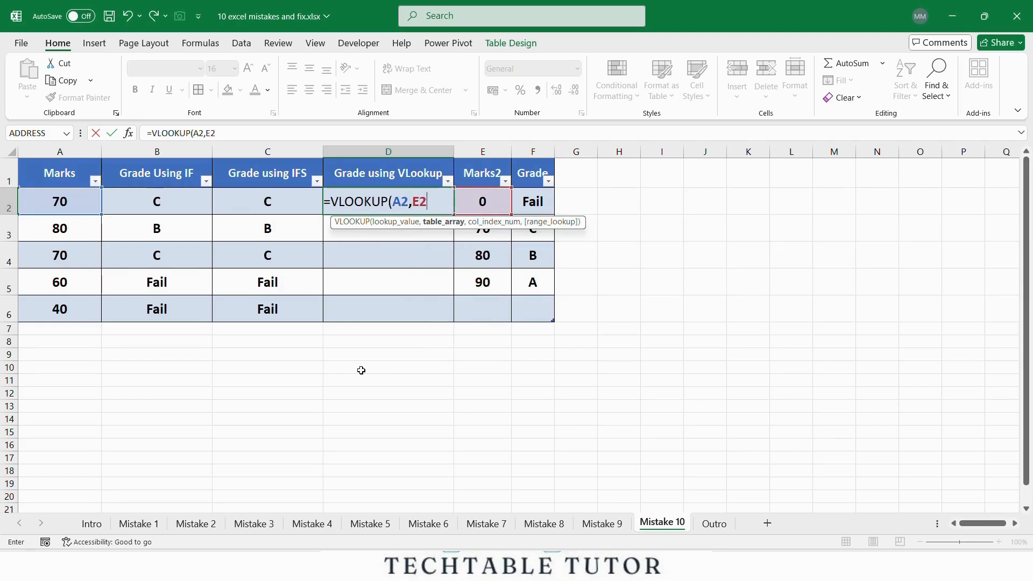
{"action": "key", "text": "F4"}
{"action": "type", "text": ":$F$5"}
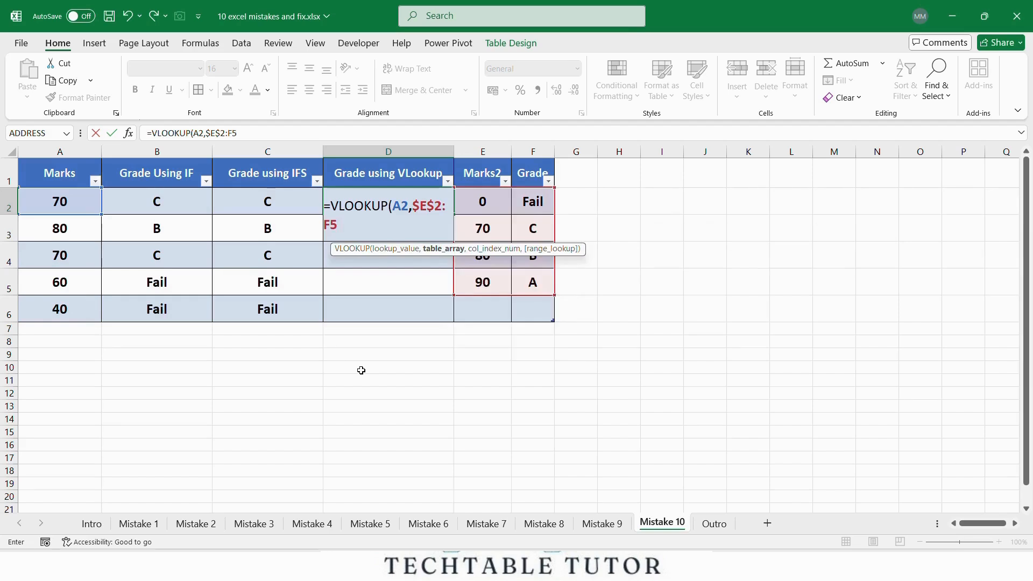
{"action": "key", "text": "F4"}
{"action": "type", "text": ","}
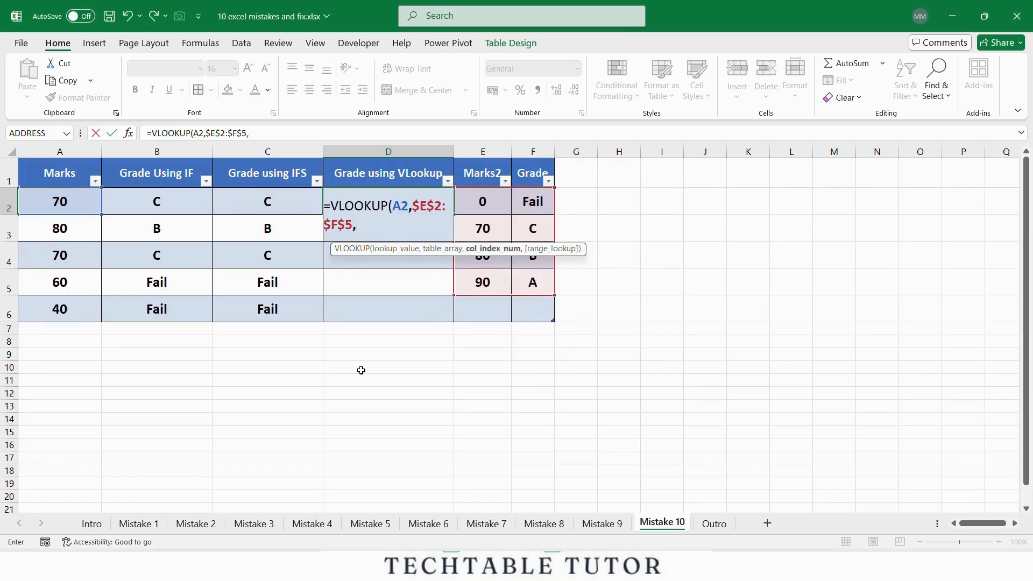
{"action": "type", "text": "2,true)"}
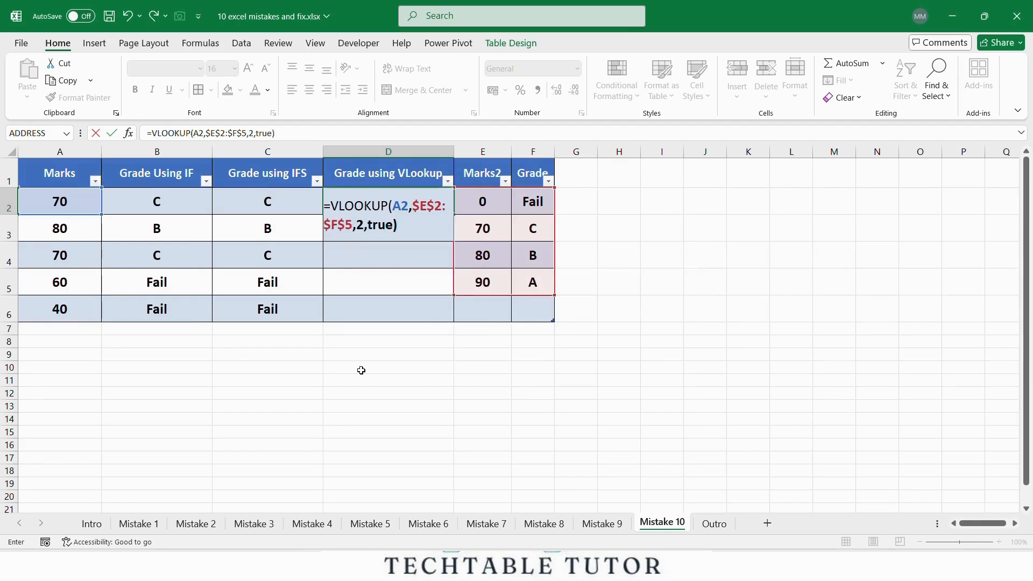
{"action": "key", "text": "Return"}
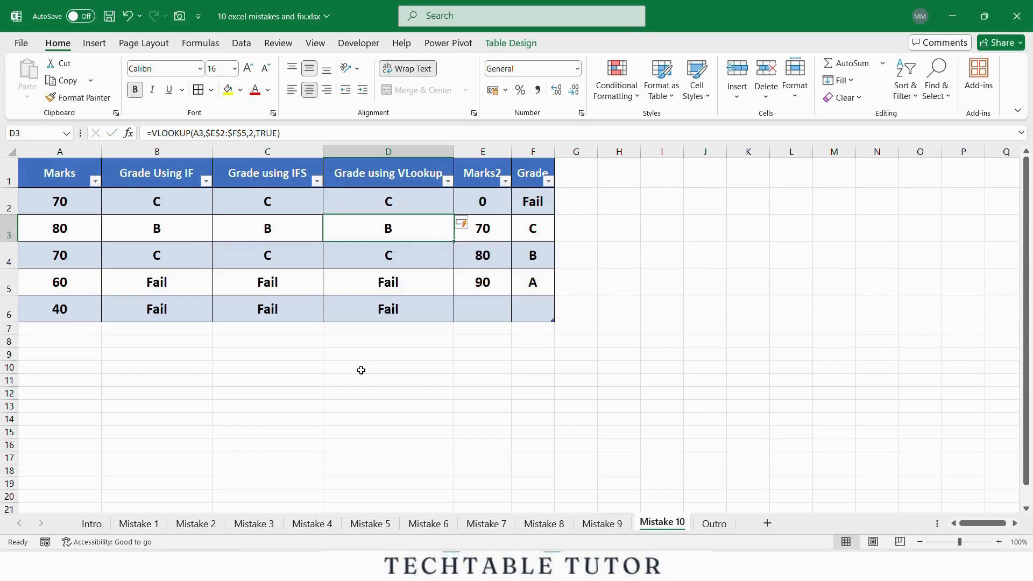